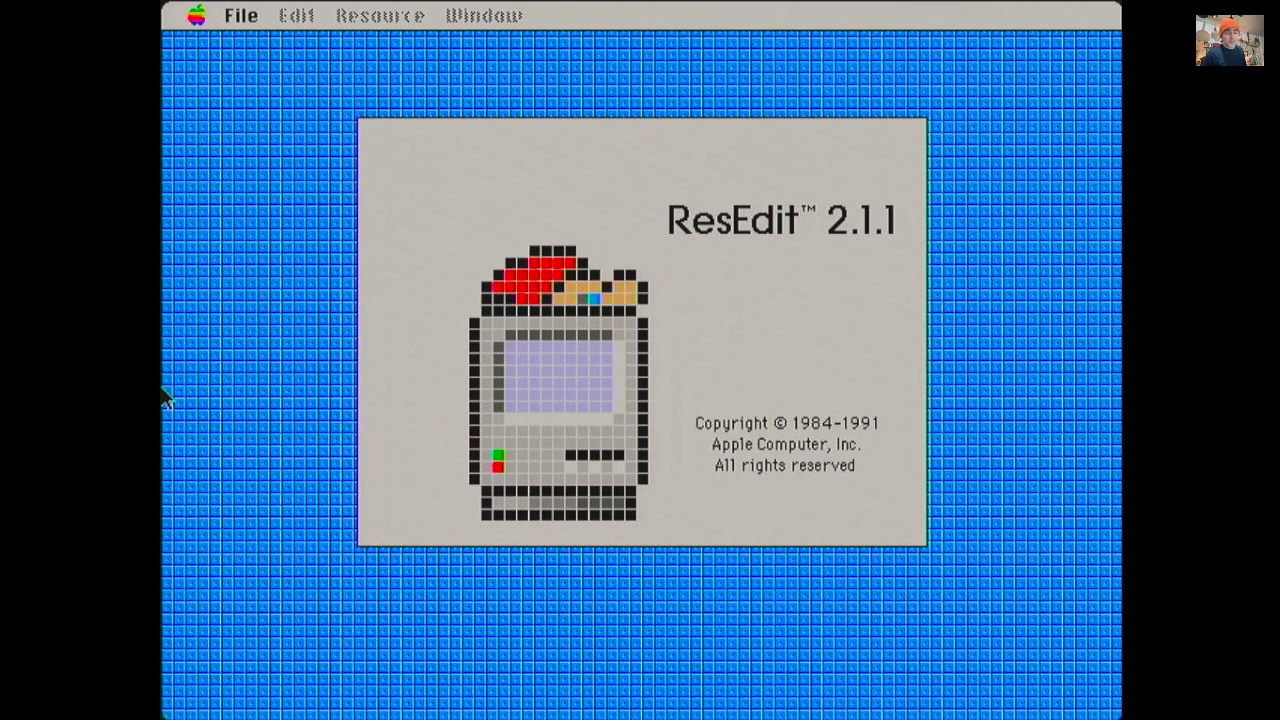
- Open the System file from the System Folder on Macintosh HD for editing, accepting the caution about editing it
left_click(825, 322)
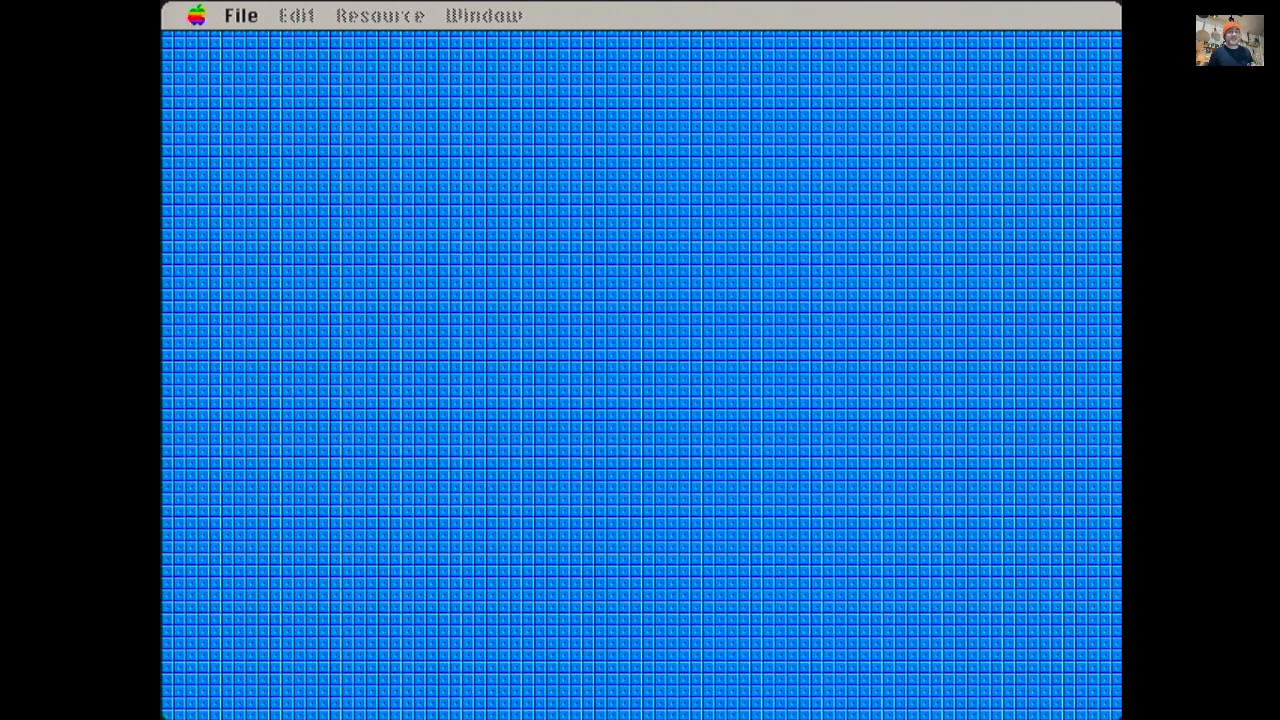
left_click(803, 305)
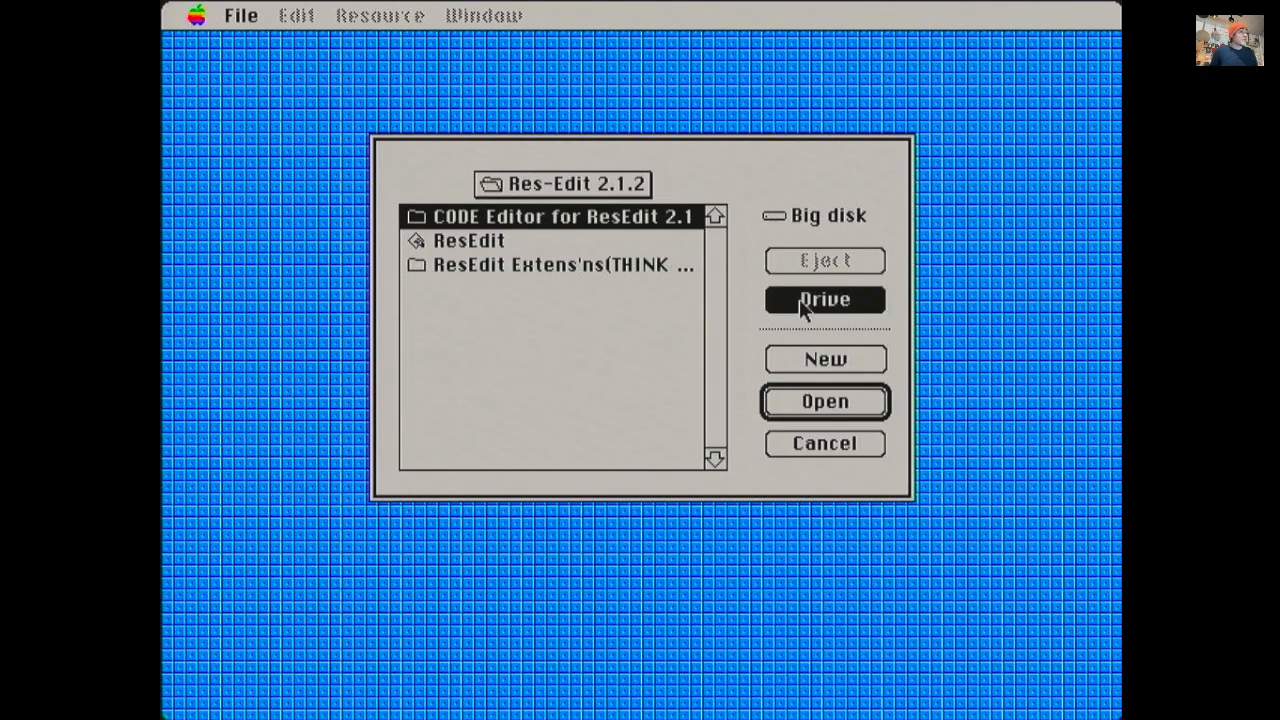
left_click(716, 402)
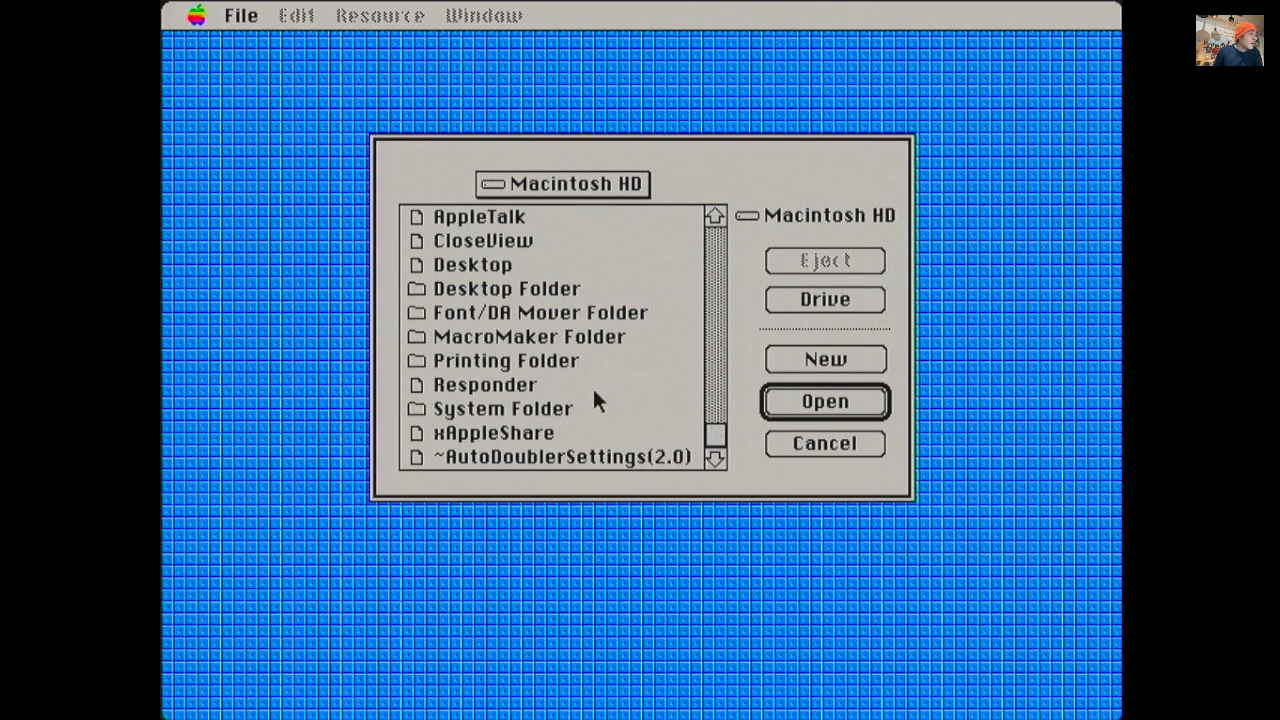
double_click(553, 408)
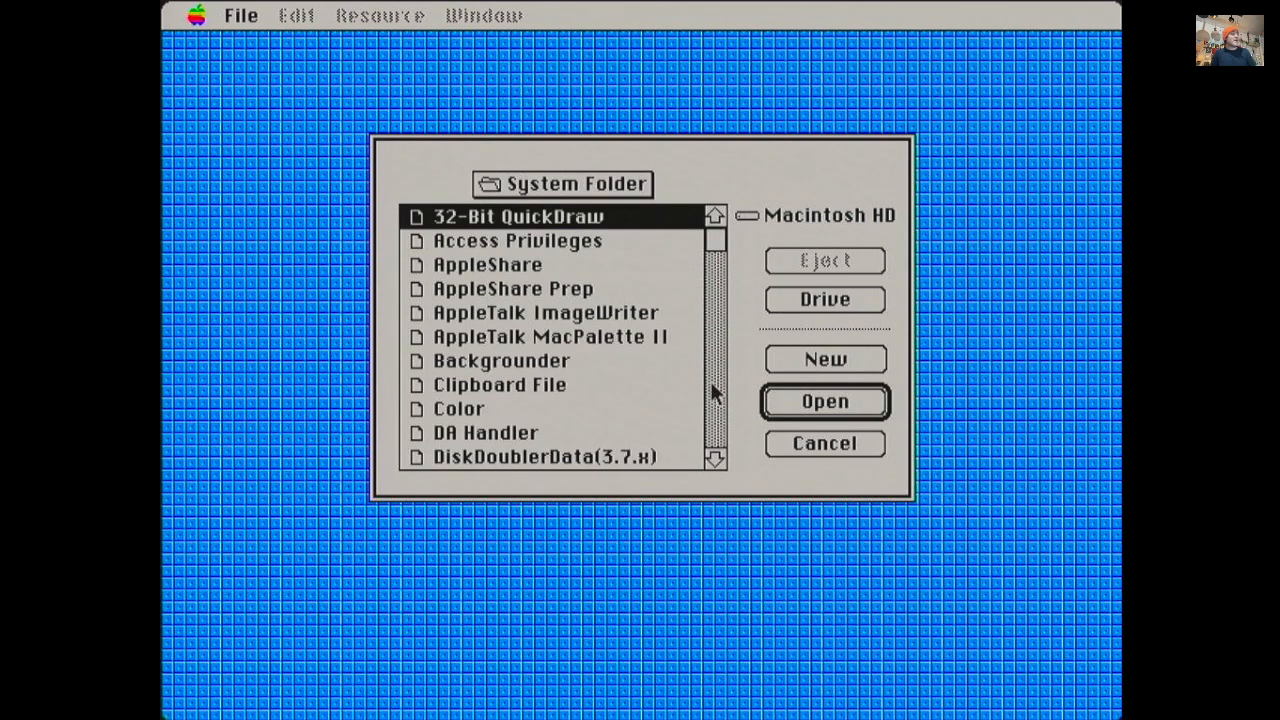
left_click(719, 398)
left_click(715, 420)
double_click(518, 428)
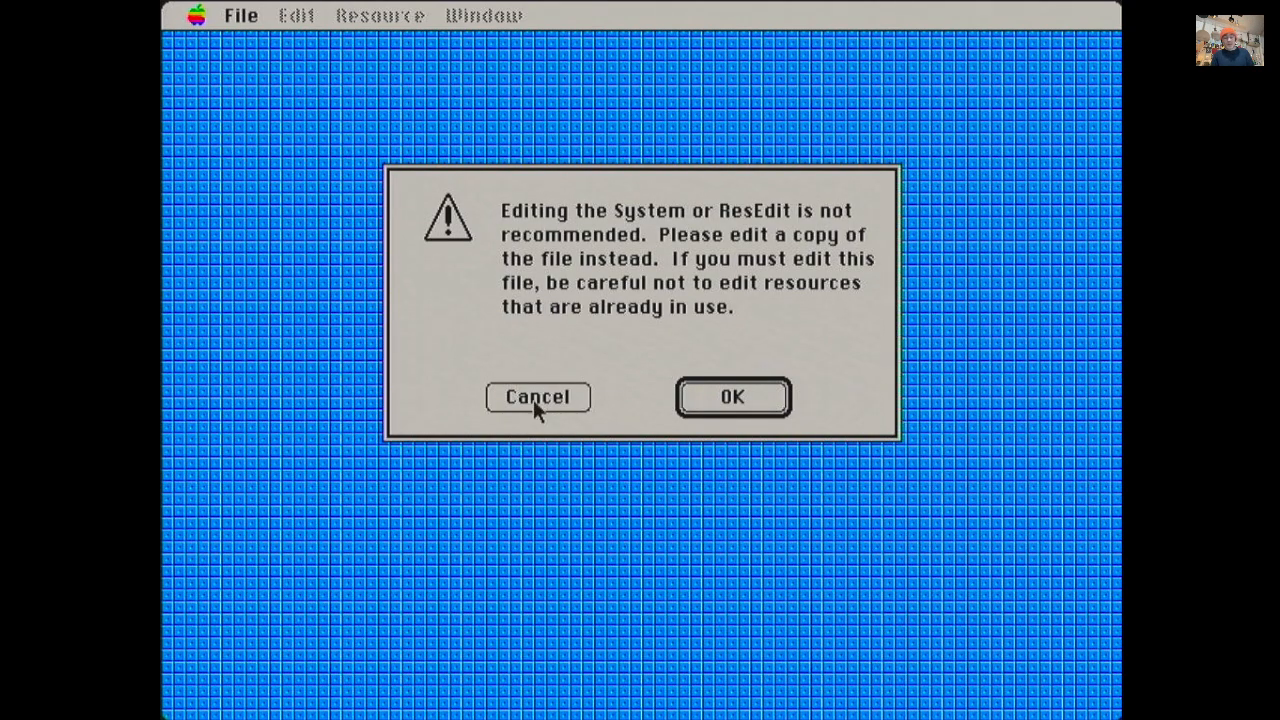
left_click(738, 398)
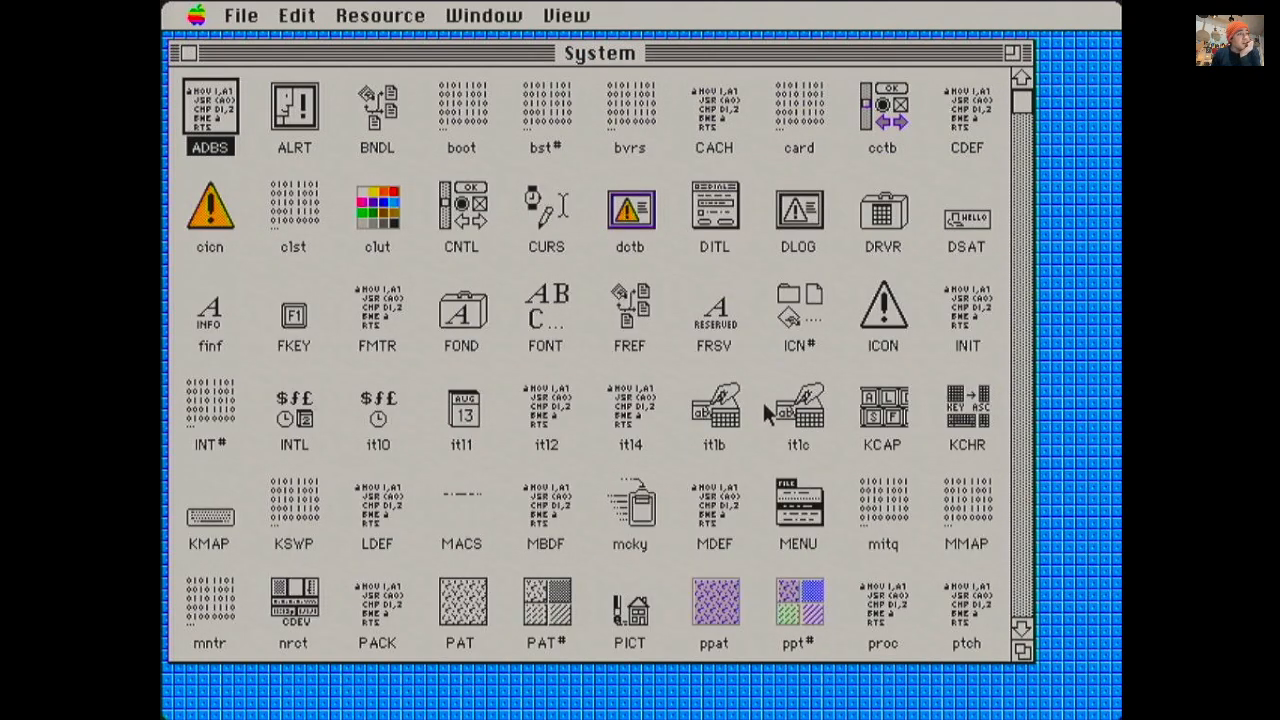
- Open the KCHR resources of the System file and duplicate the "US" keyboard layout
double_click(966, 420)
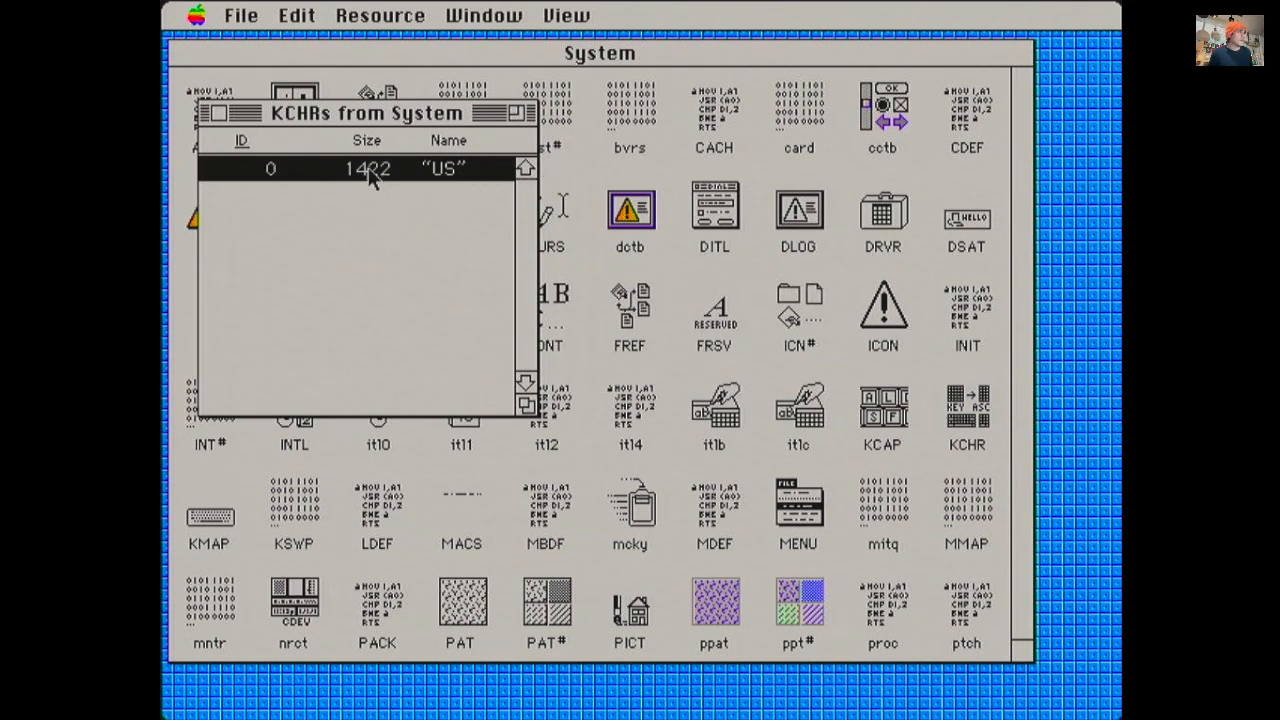
left_click(357, 20)
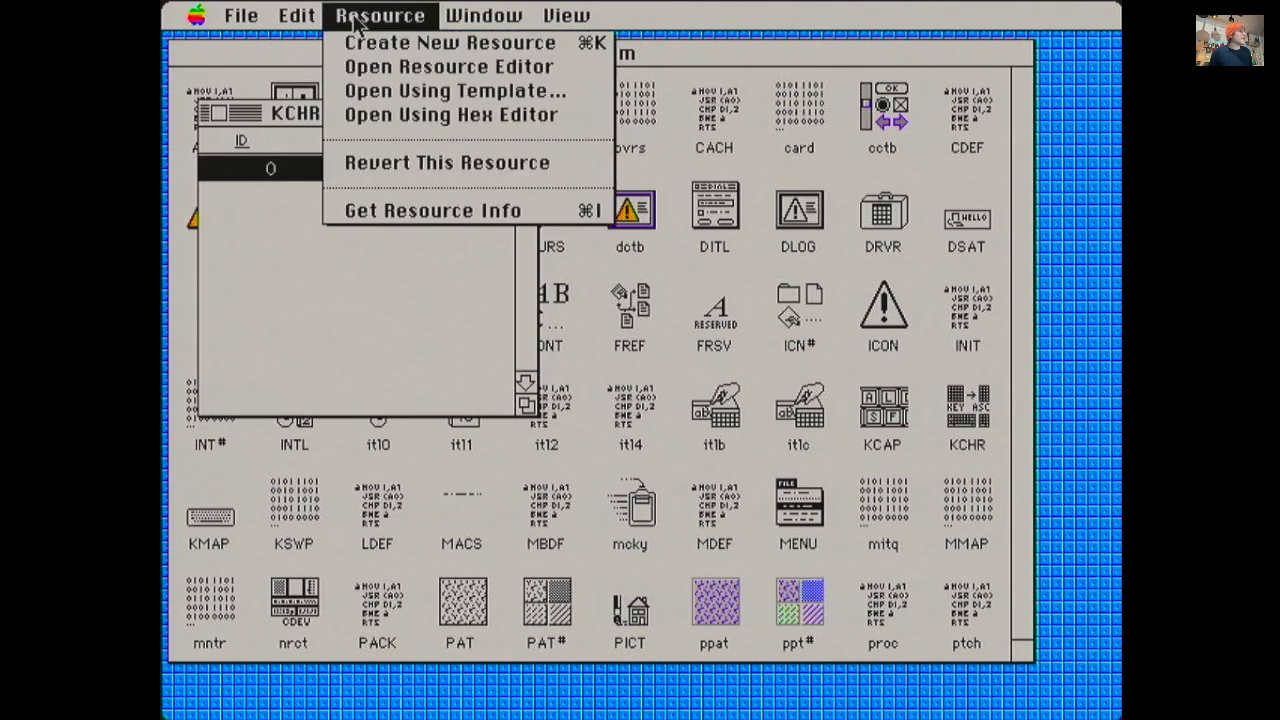
mouse_move(297, 15)
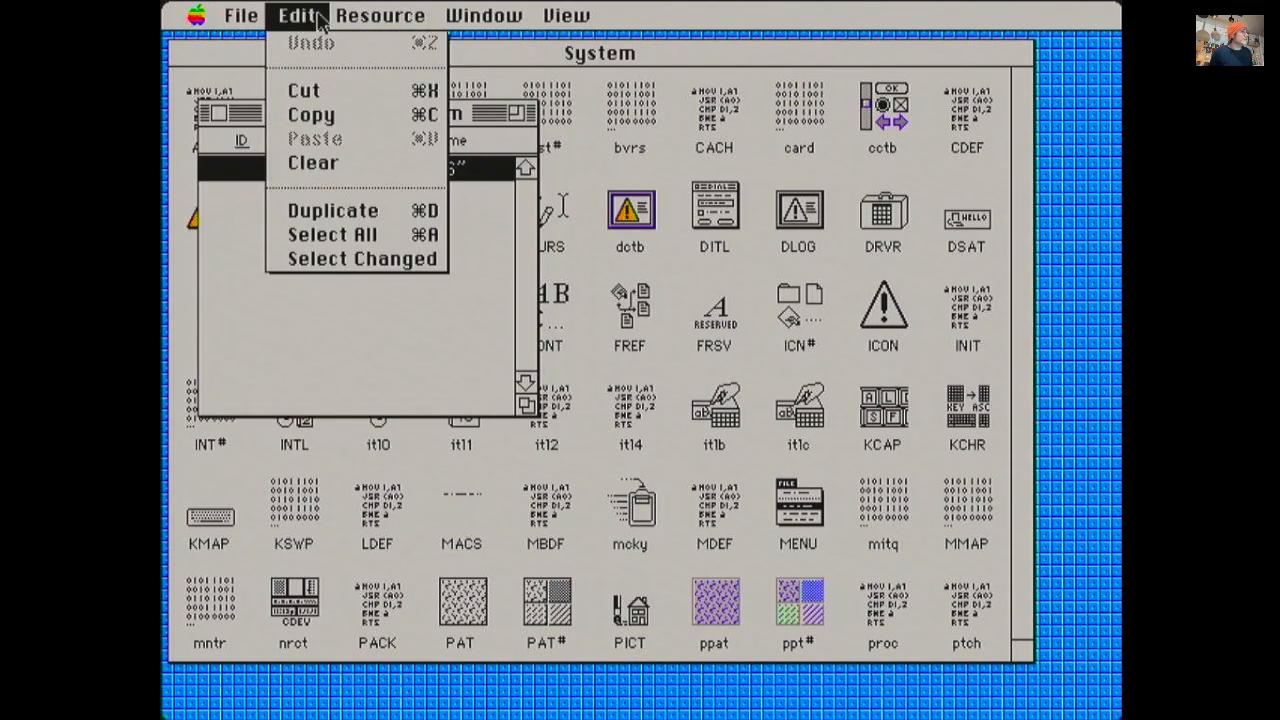
left_click(377, 211)
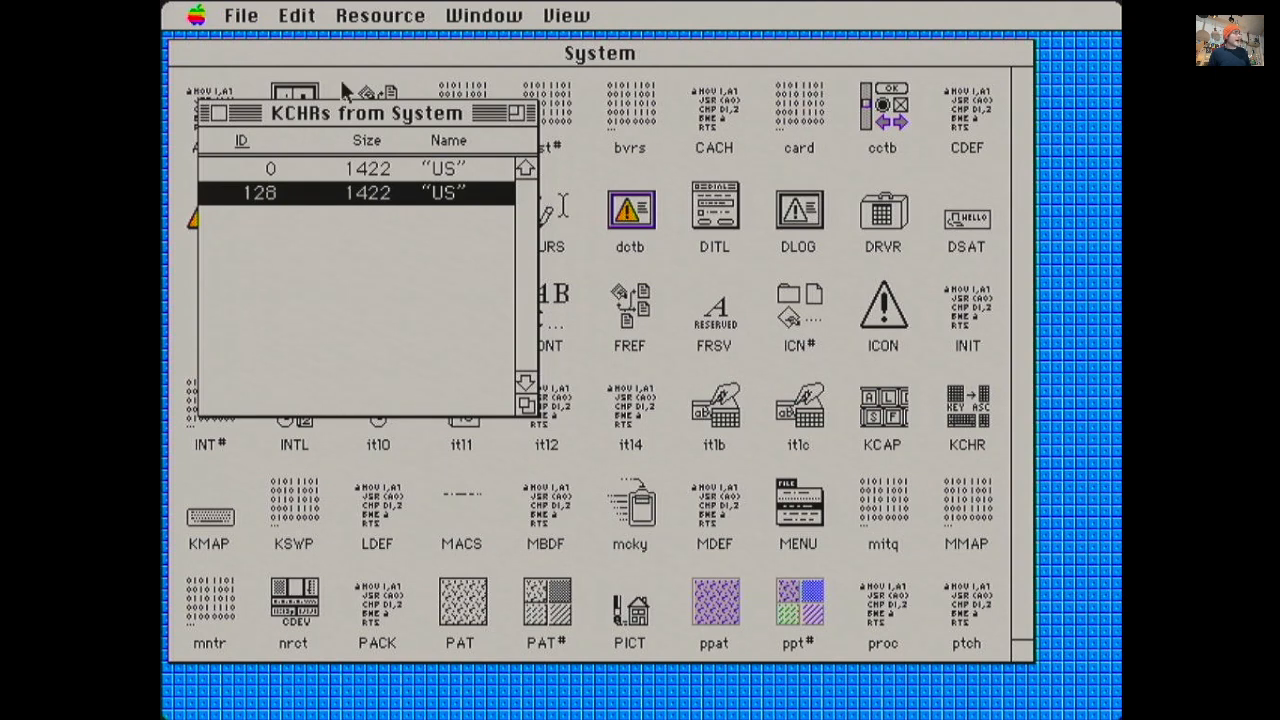
- Rename the duplicated KCHR resource with ID 128 as "Terrible" in its resource info and close the info window
left_click(241, 15)
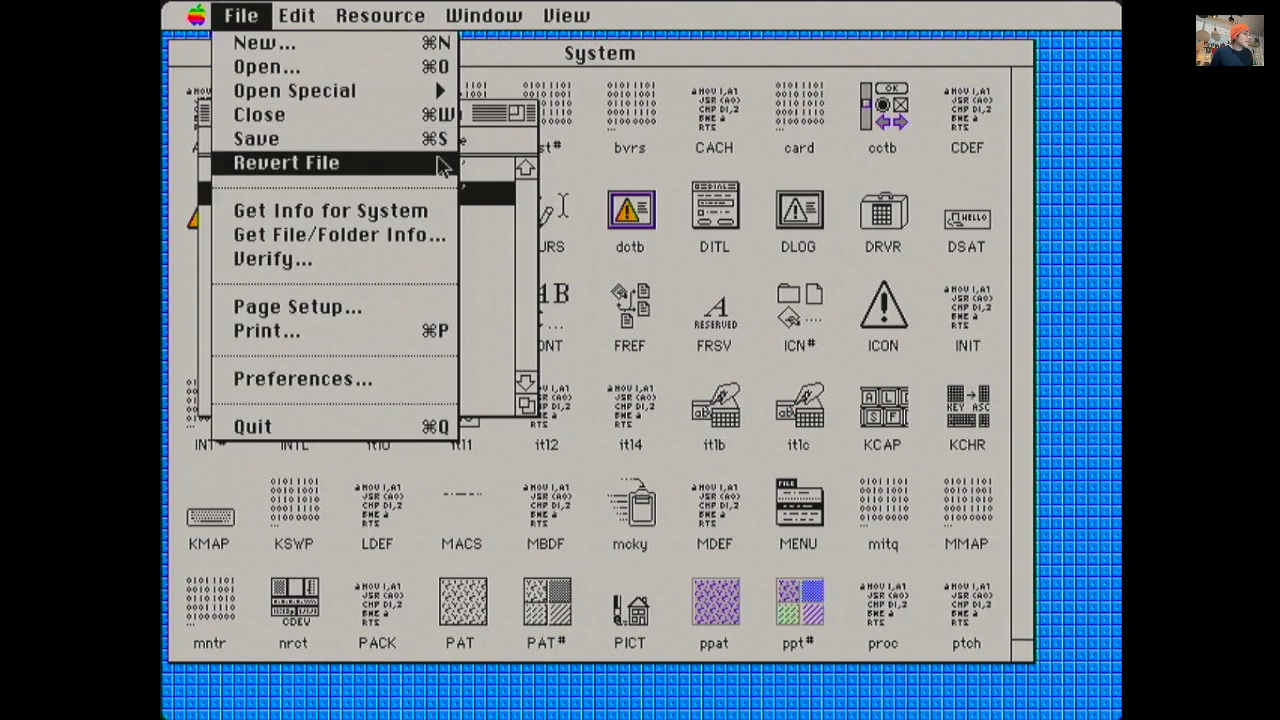
mouse_move(338, 12)
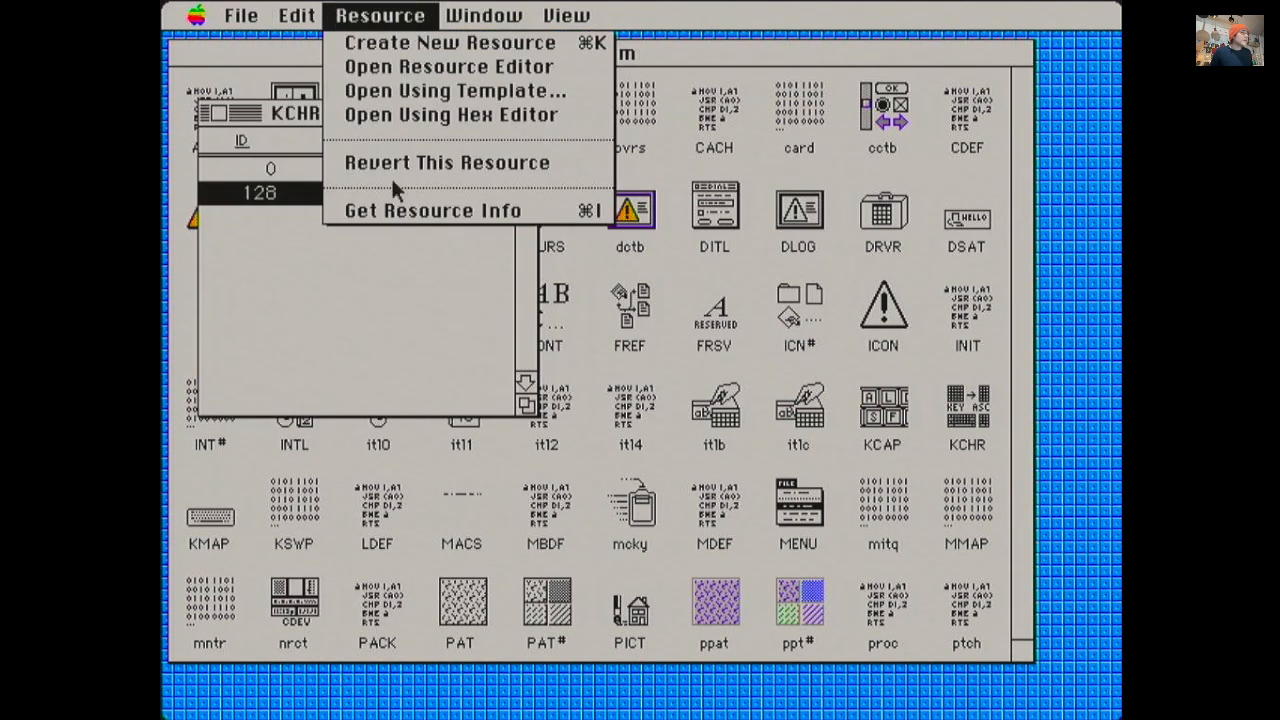
left_click(405, 211)
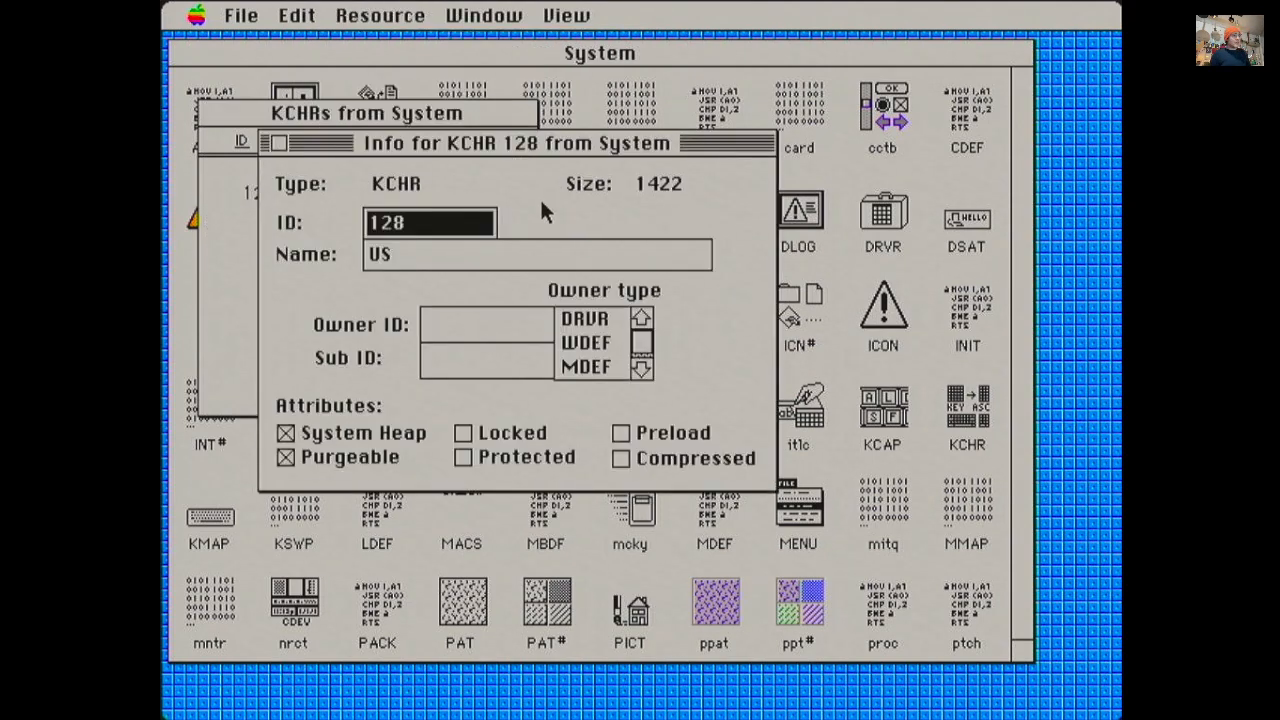
key("Tab")
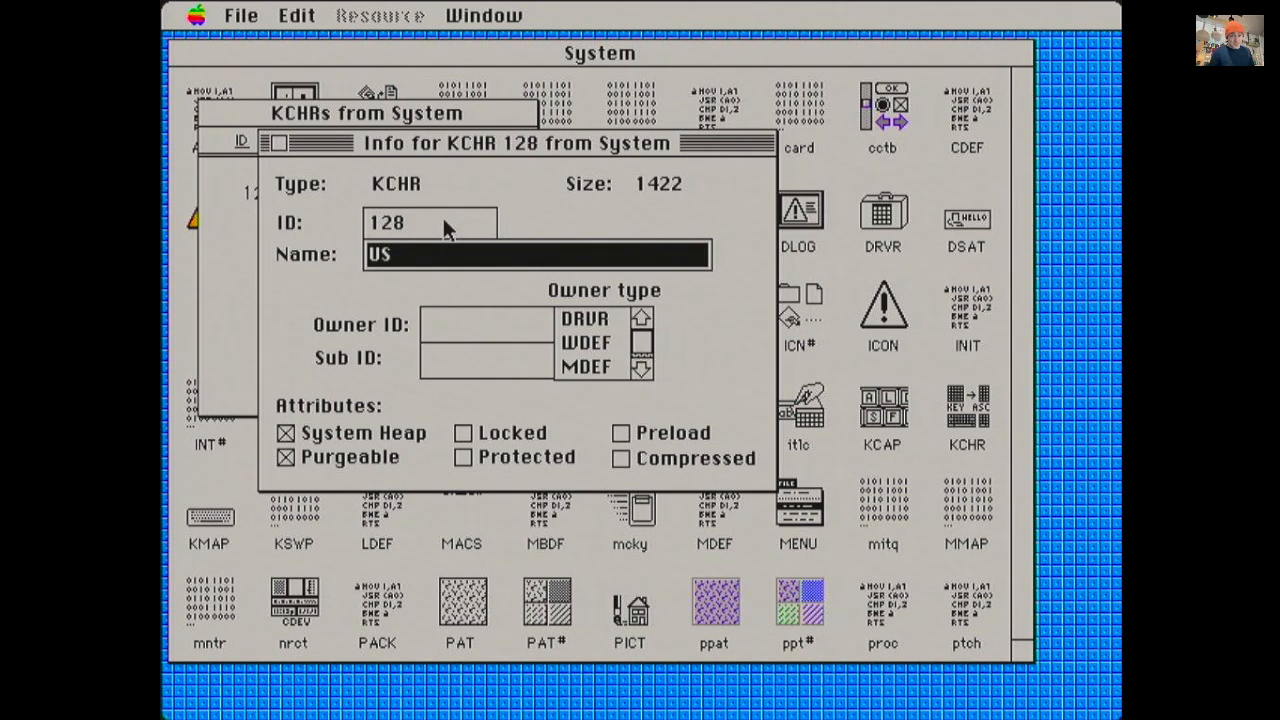
type("Terrible")
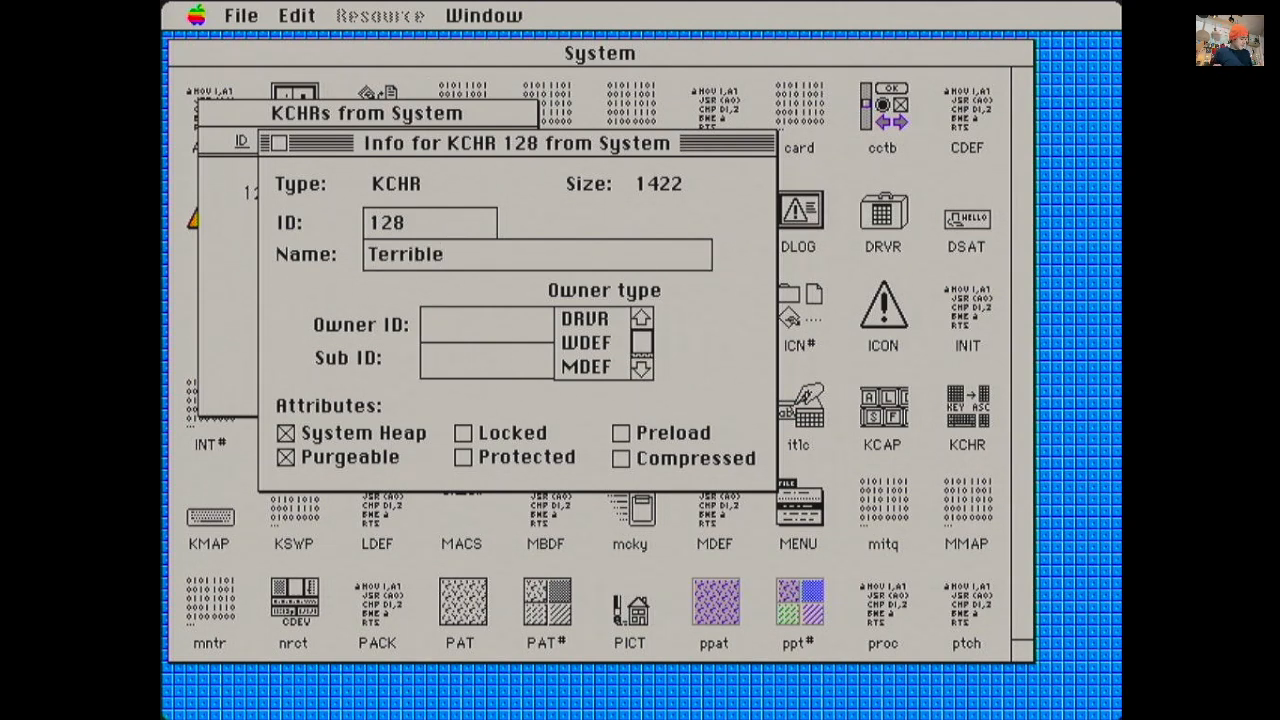
key("super+w")
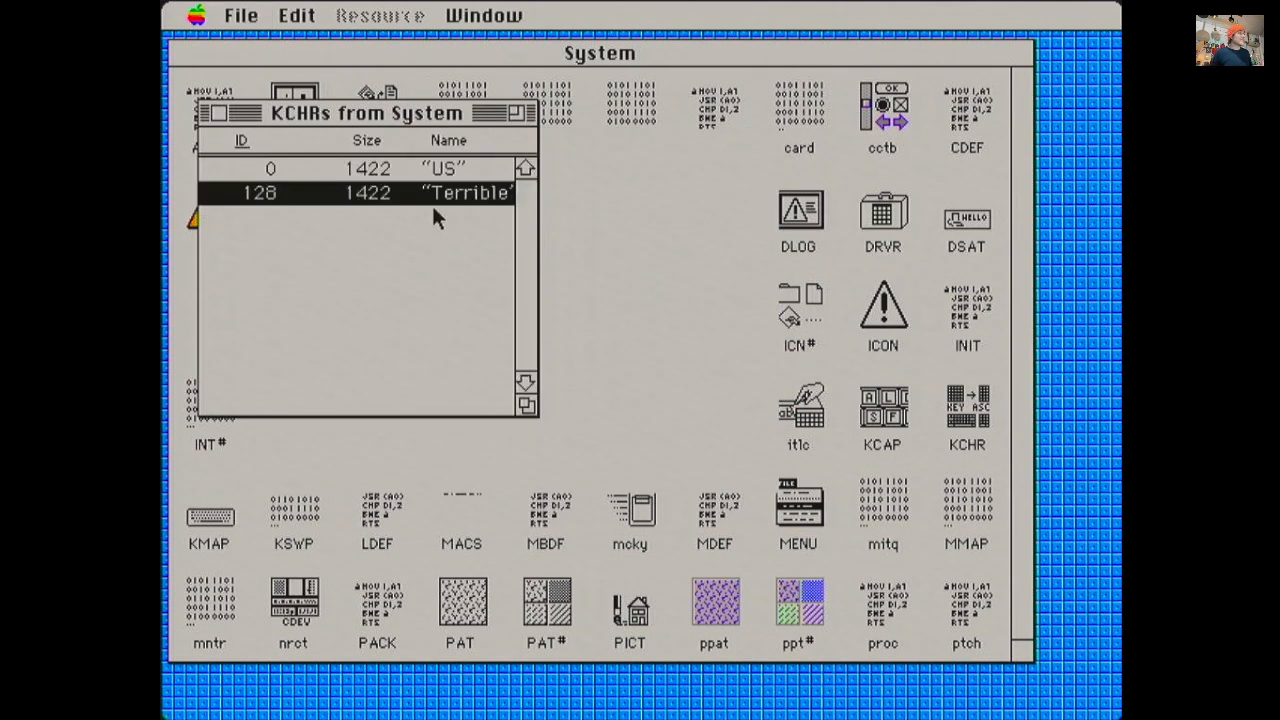
- Open the "Terrible" layout for editing and examine how its character tables respond to plain and modifier keys
double_click(410, 195)
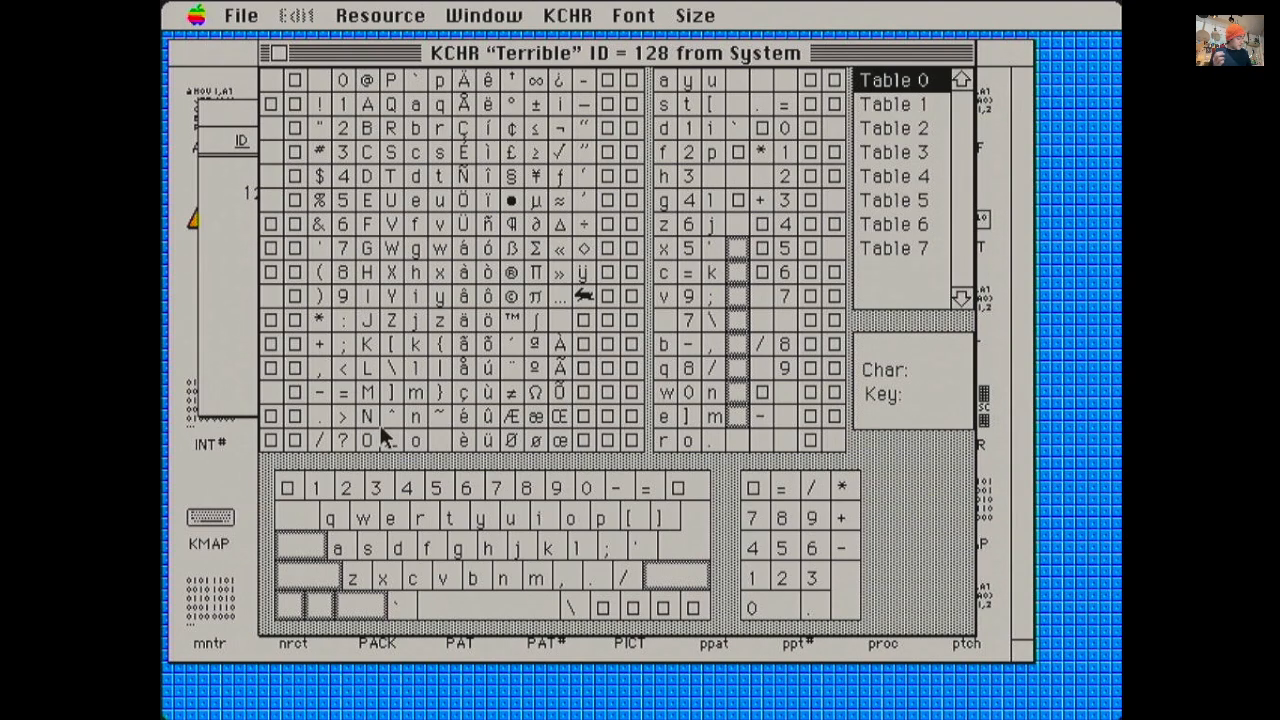
key("s")
key("s")
key("j")
key("shift")
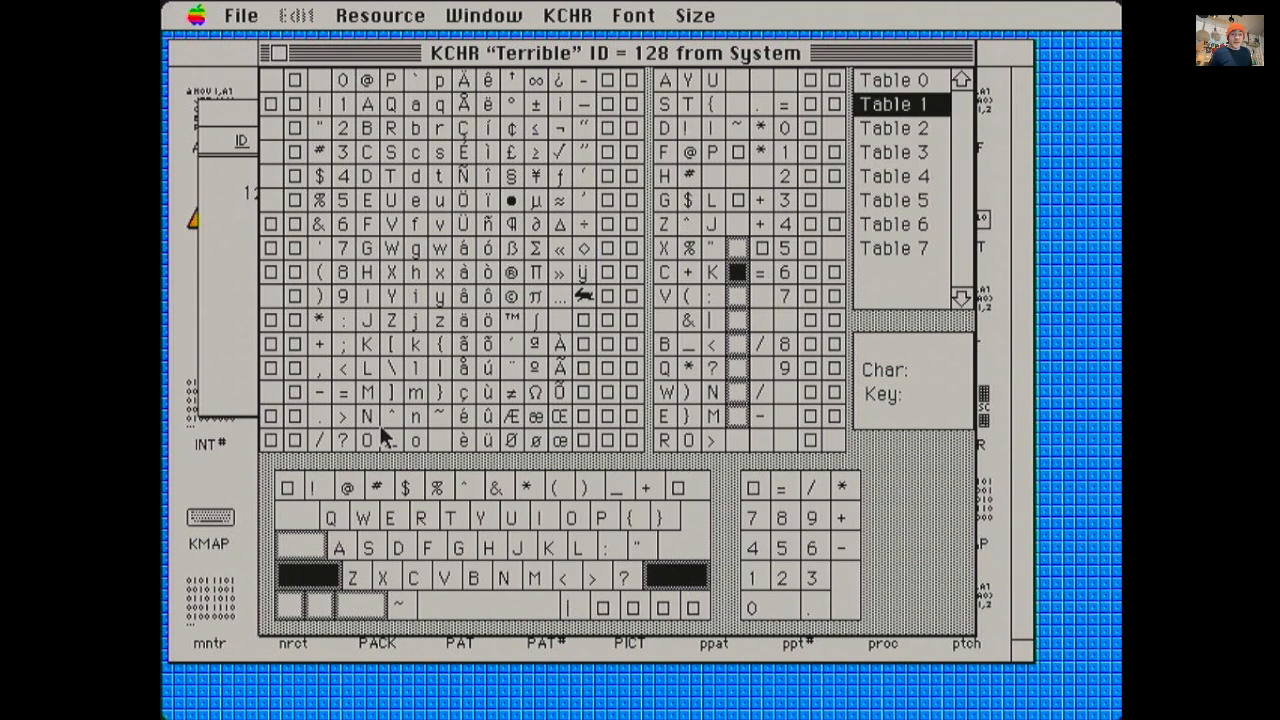
key("super")
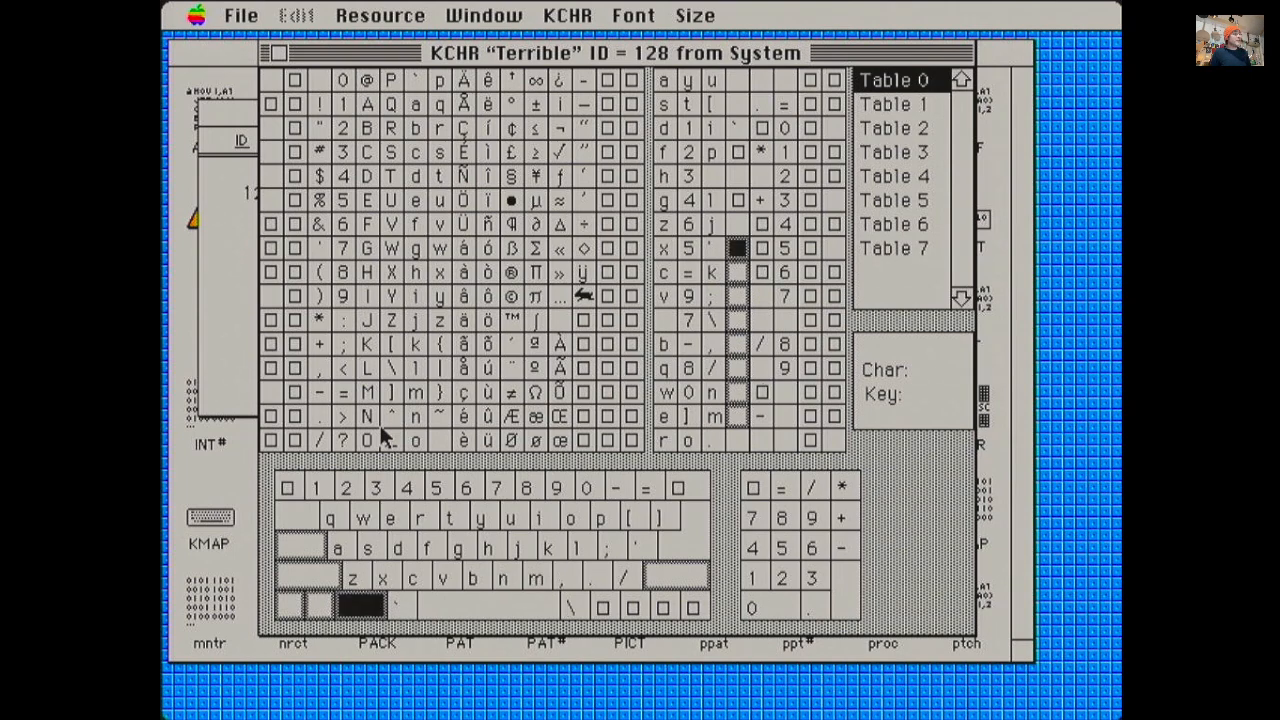
key("shift")
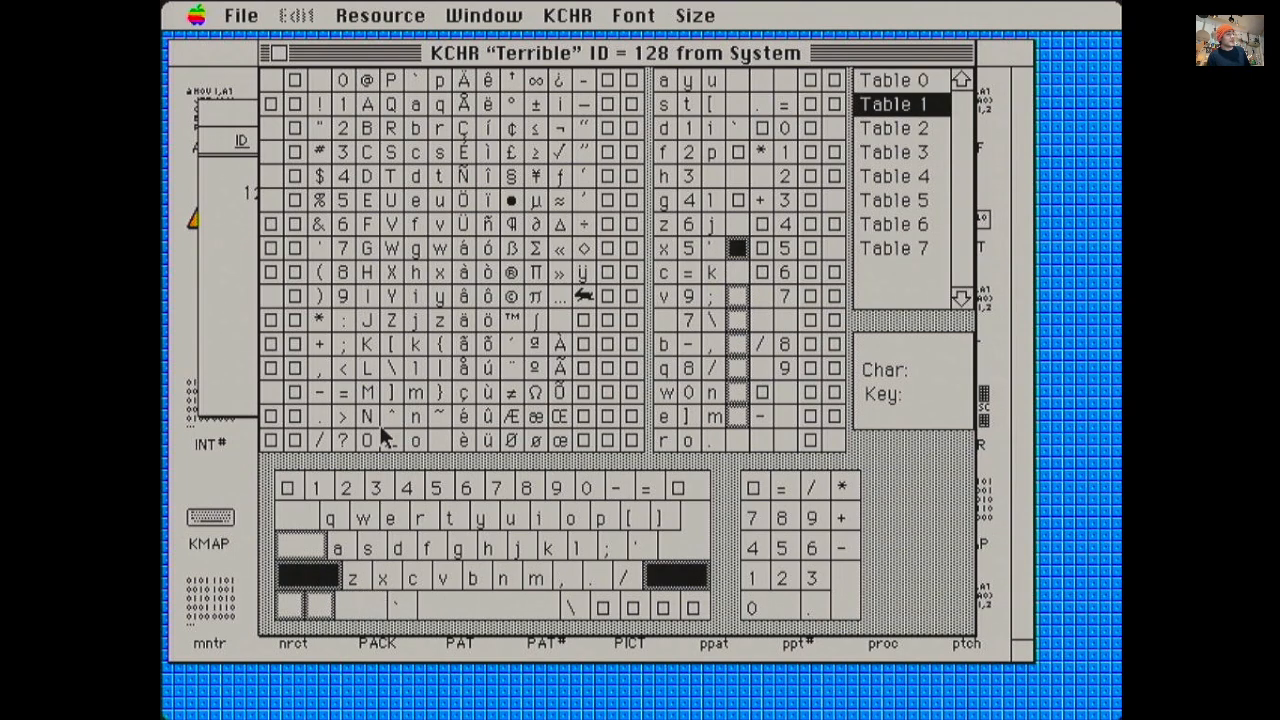
key("alt")
key("shift")
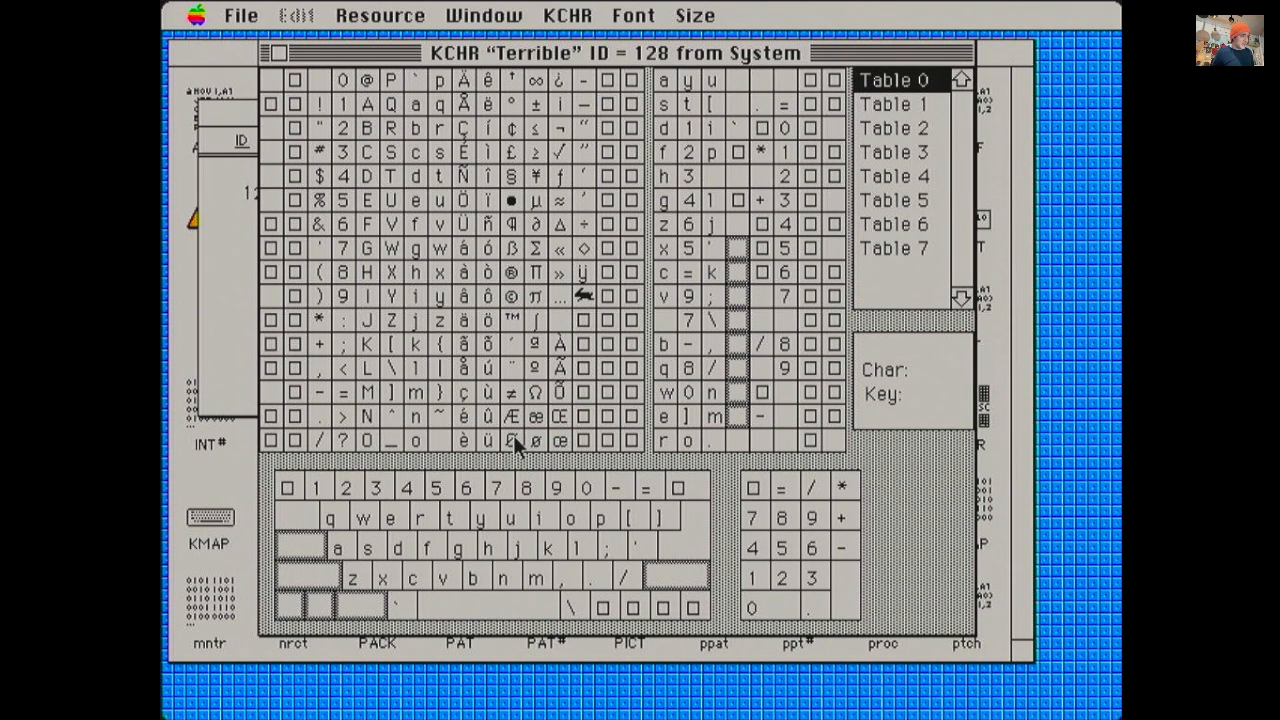
- In the shifted Table 1, assign lowercase a, o, e, u and i to the A, S, D, F and G keys
key("shift")
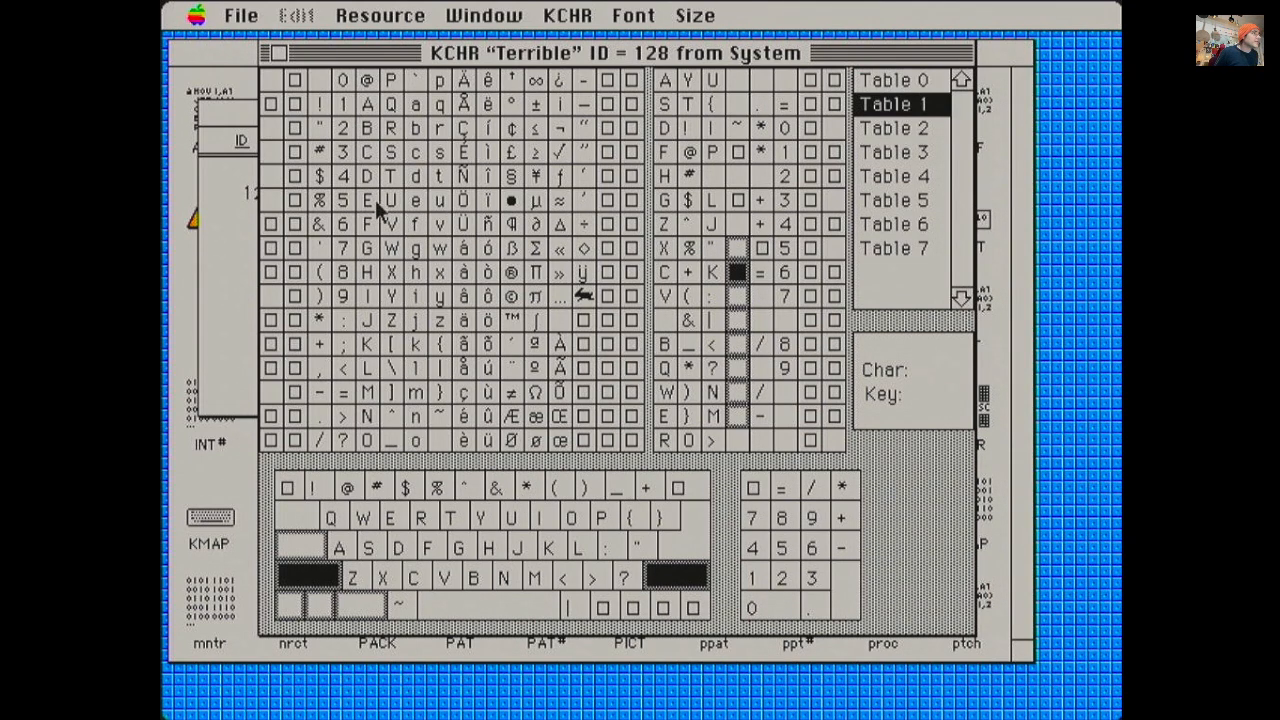
left_click_drag(416, 104, 356, 557)
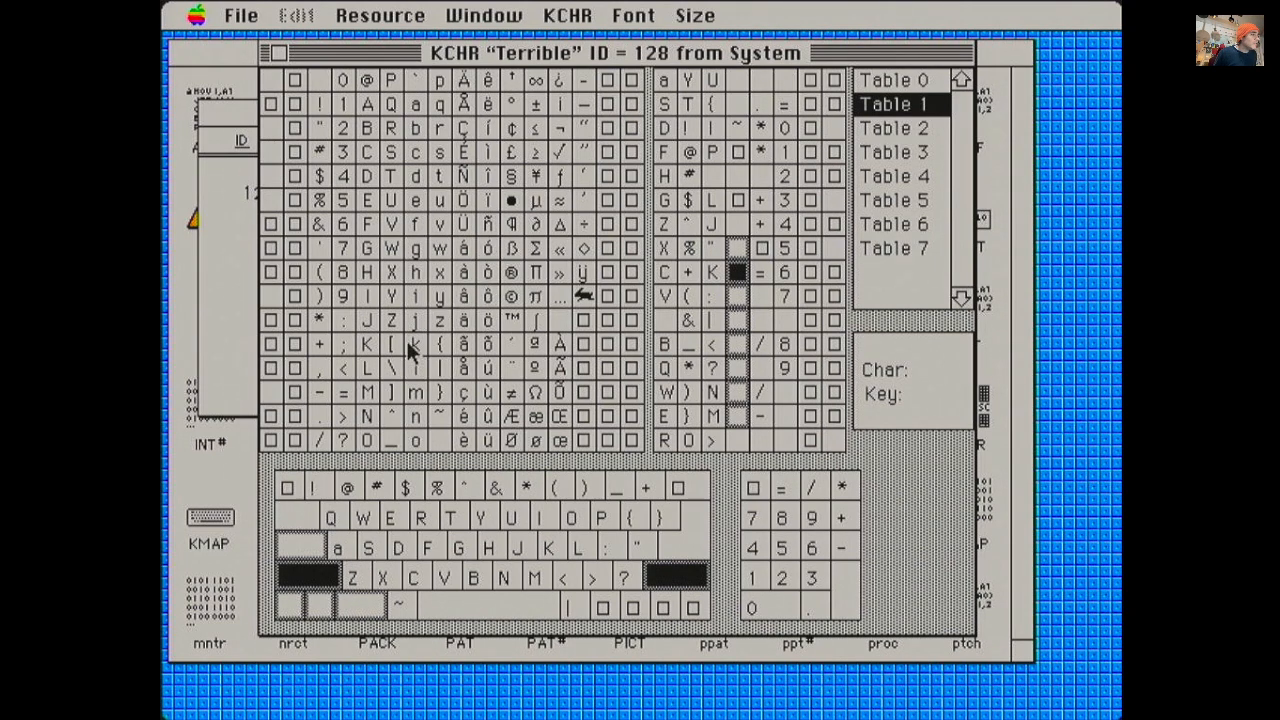
left_click_drag(416, 440, 369, 548)
left_click_drag(414, 202, 399, 548)
left_click_drag(440, 200, 437, 535)
left_click_drag(416, 296, 462, 548)
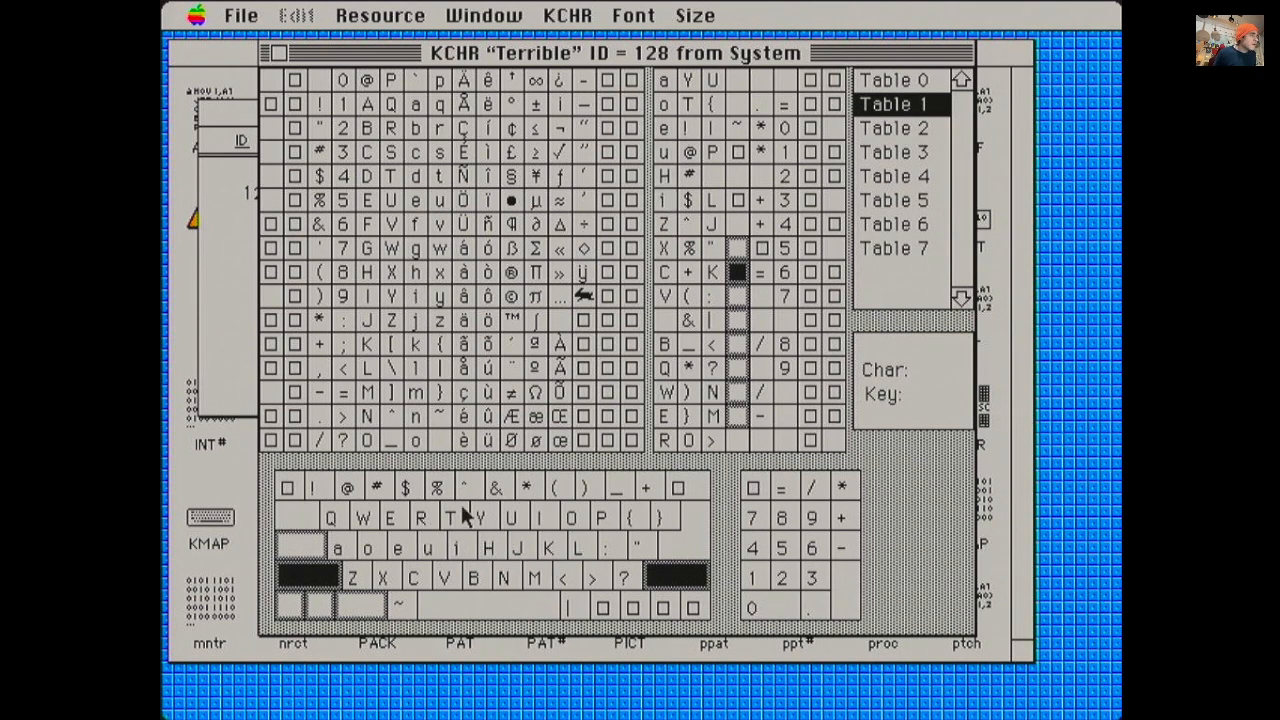
- In Table 1, assign d, h, t, n, s and the running-animal symbol to the H, J, K, L, colon and quote keys
left_click_drag(415, 178, 498, 553)
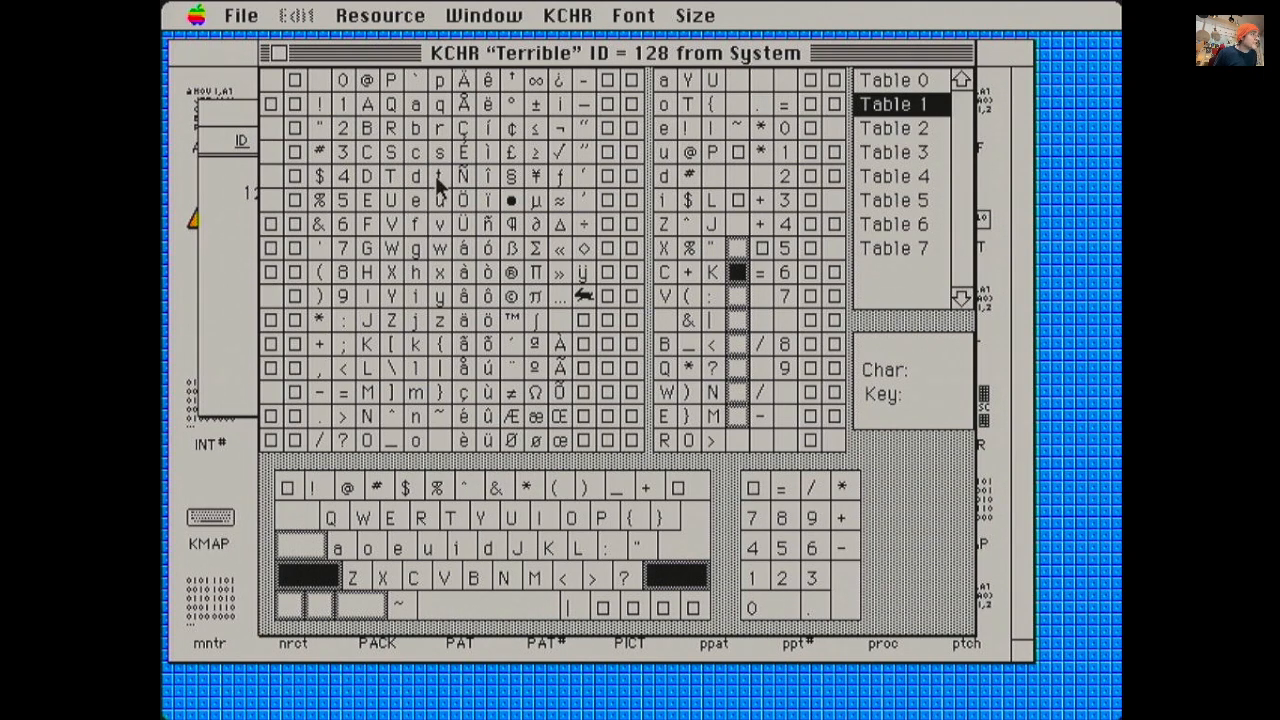
left_click_drag(406, 271, 518, 546)
left_click_drag(443, 173, 548, 546)
left_click_drag(419, 415, 578, 548)
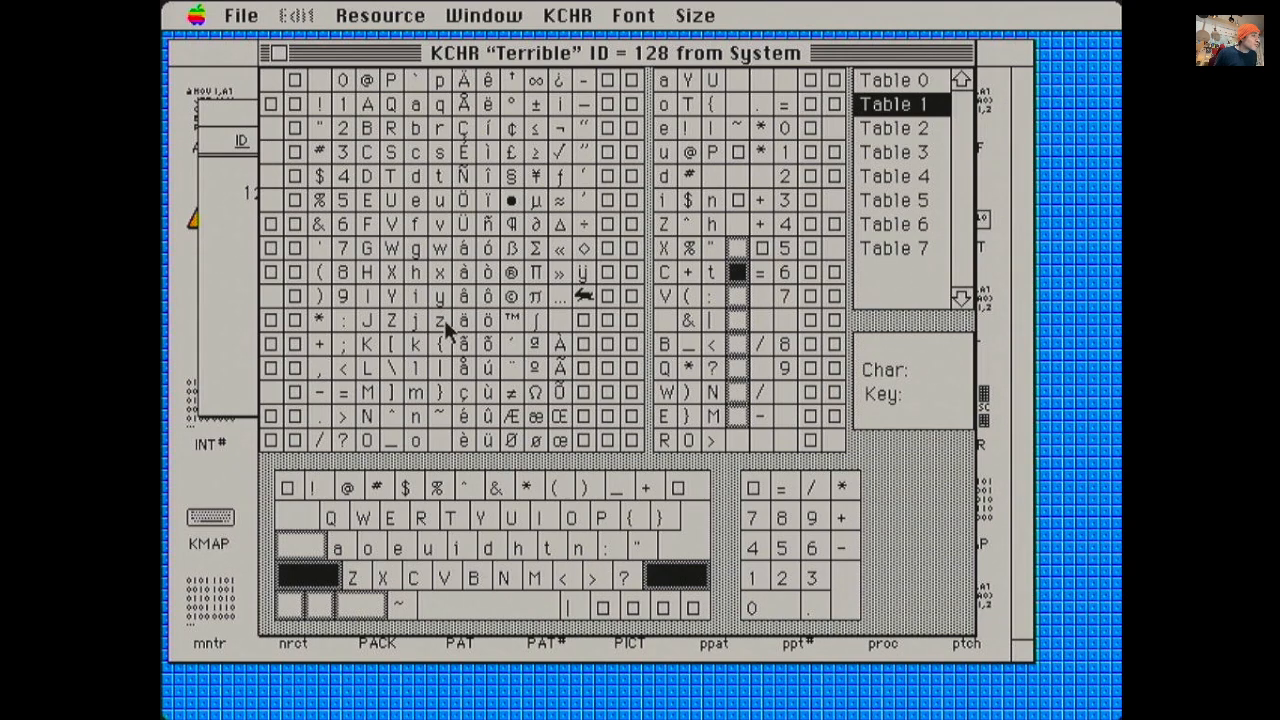
left_click_drag(439, 154, 617, 545)
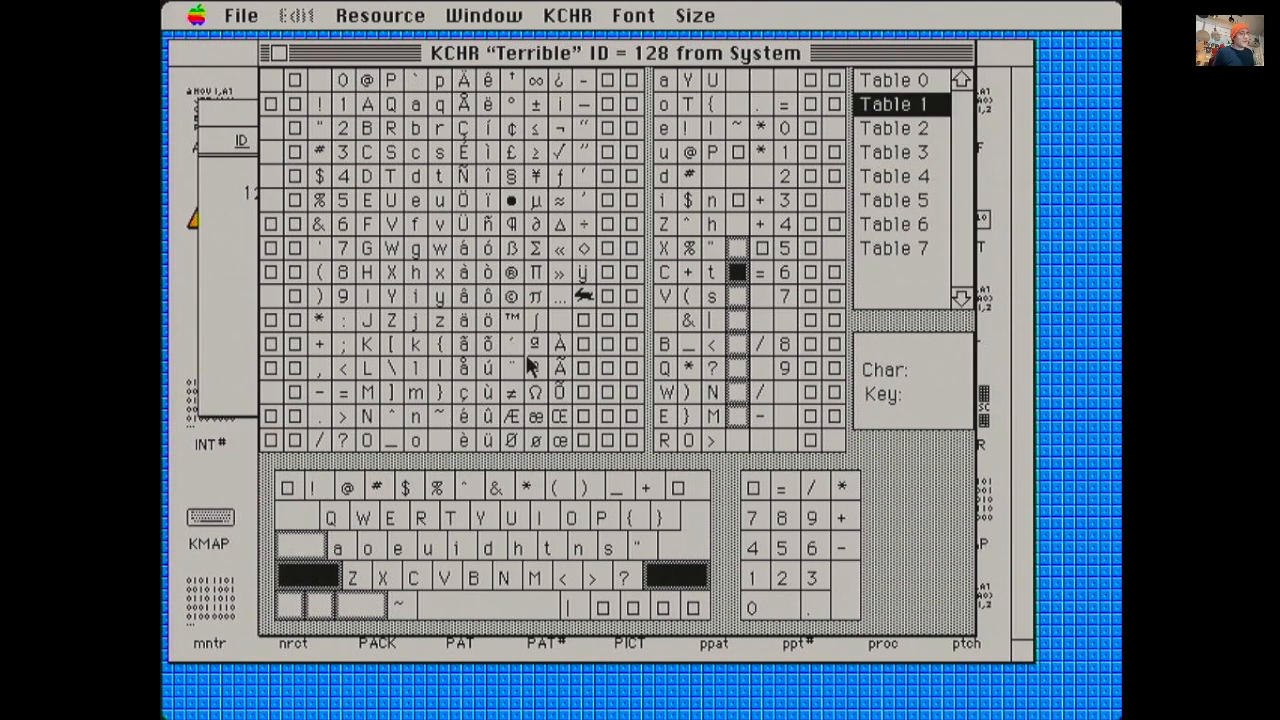
left_click_drag(585, 300, 646, 556)
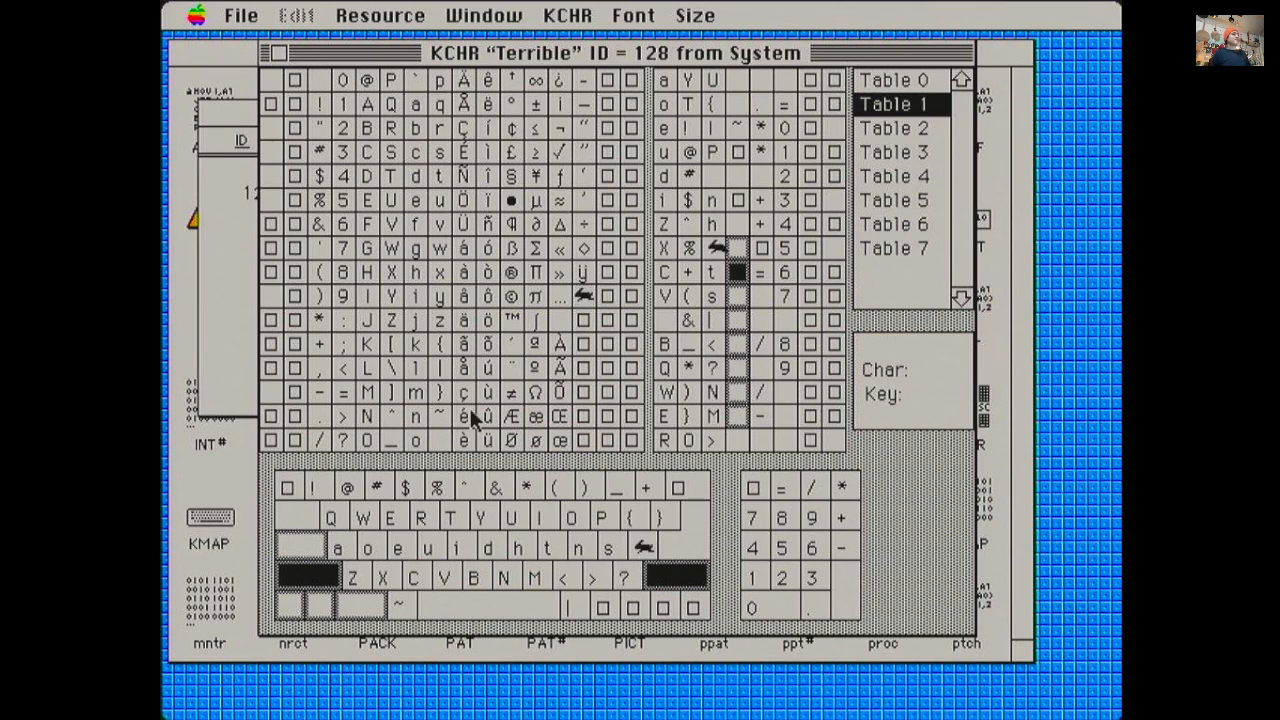
key("shift")
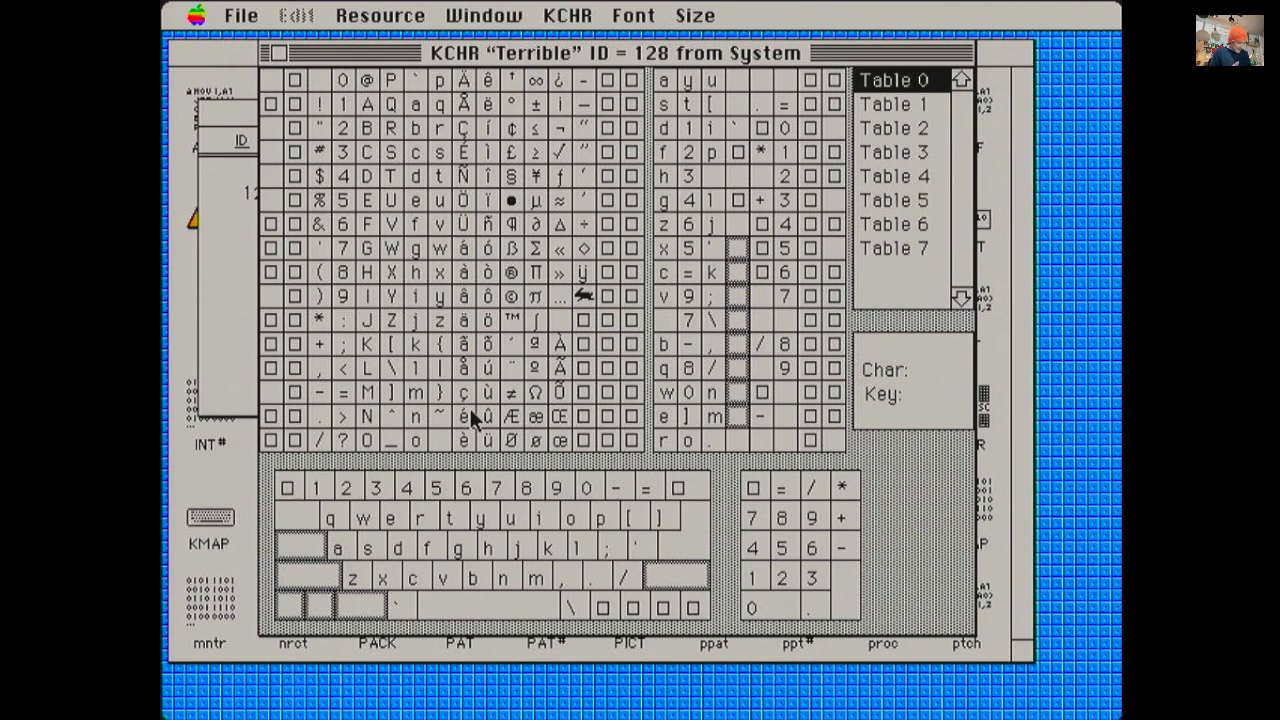
- Close the layout editor, the KCHR list and the System file, saving the changes
left_click(279, 54)
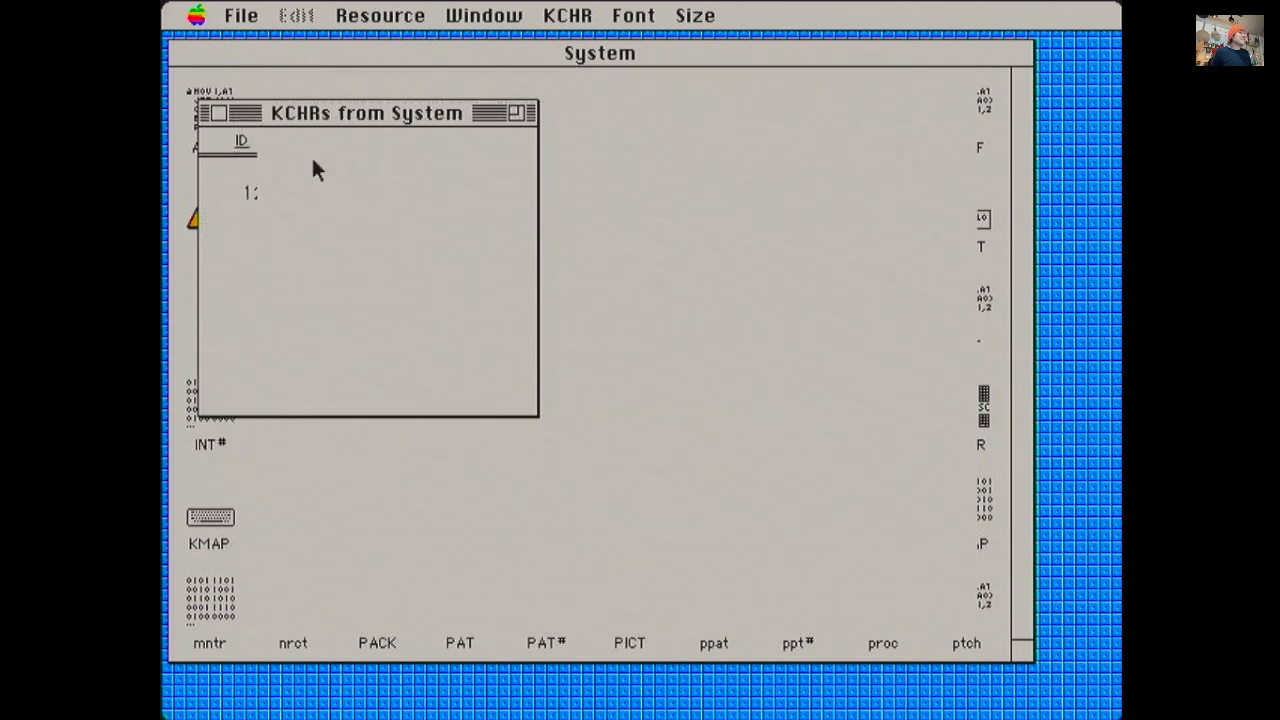
left_click(219, 113)
left_click(184, 52)
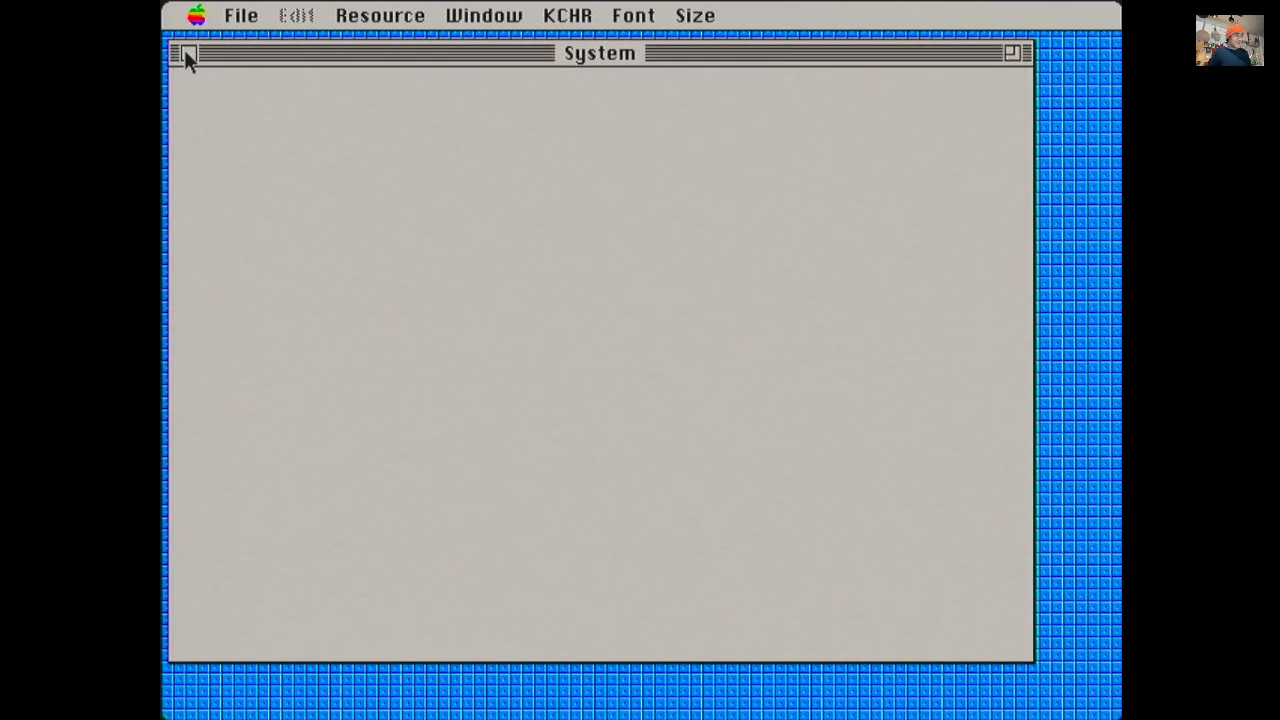
key("Return")
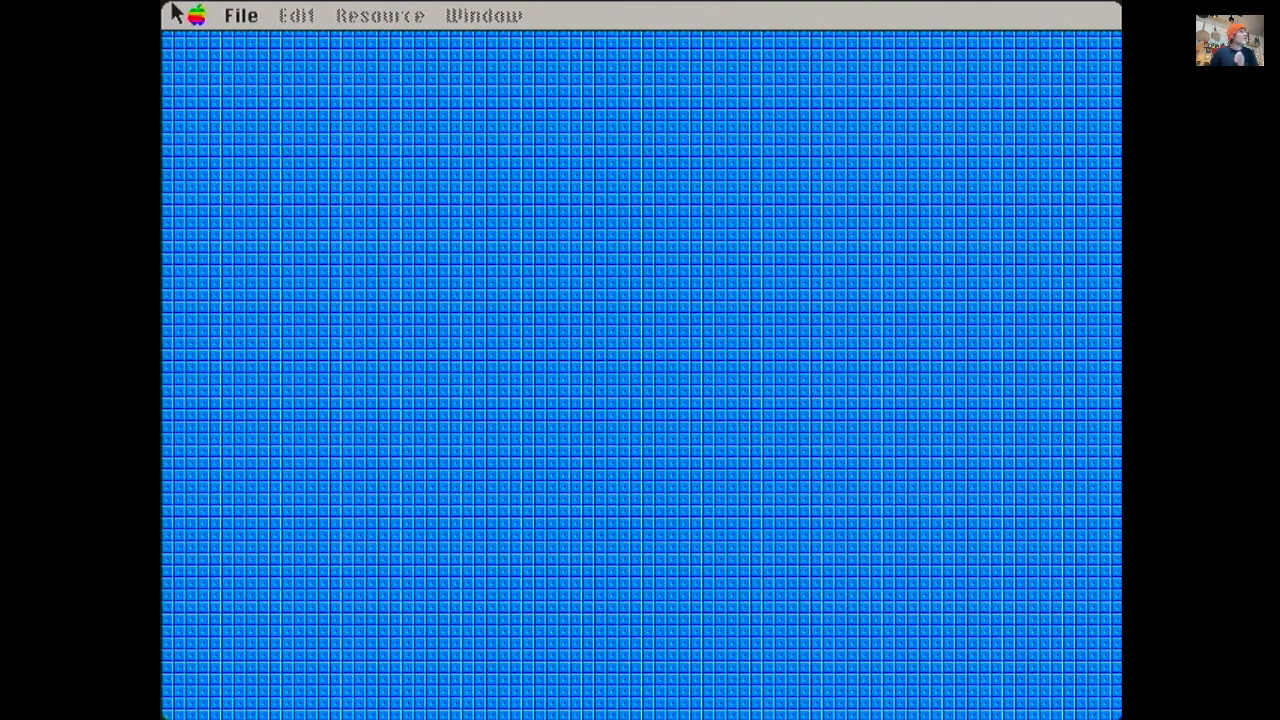
- Choose the "Terrible" keyboard layout in the Keyboard settings of the Control Panel and close it
left_click_drag(190, 14, 265, 179)
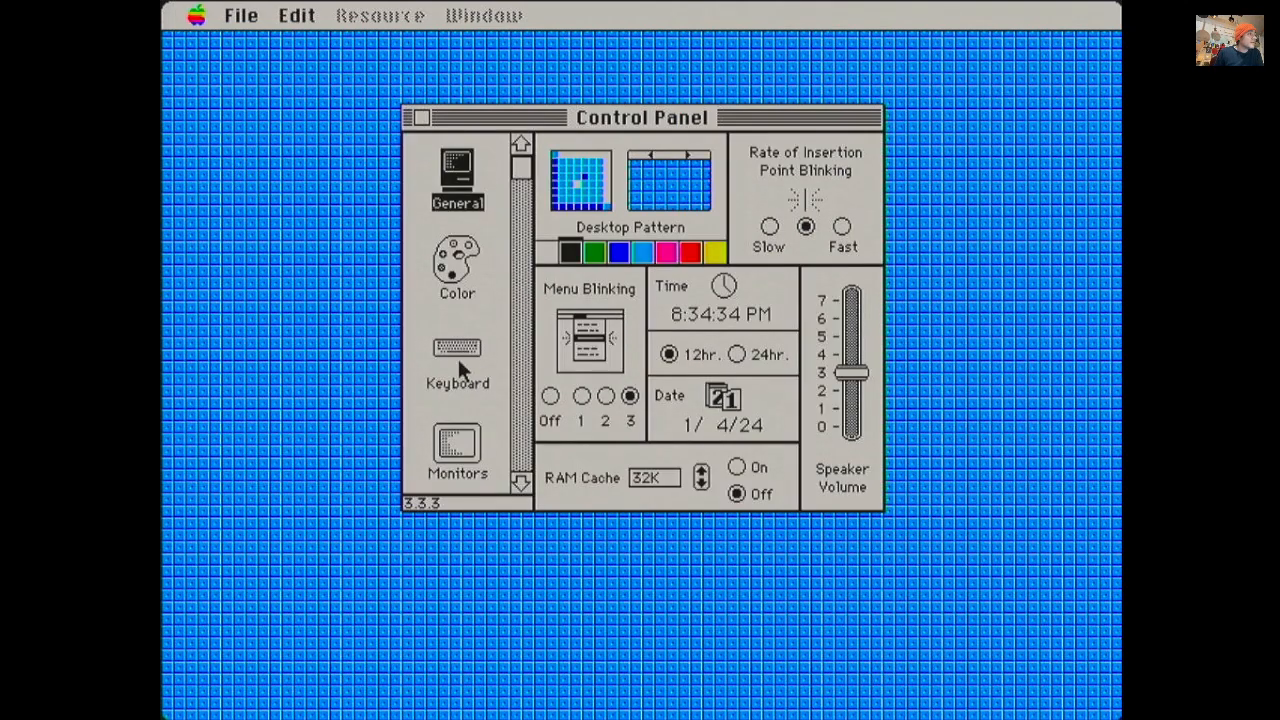
left_click(458, 358)
left_click(649, 300)
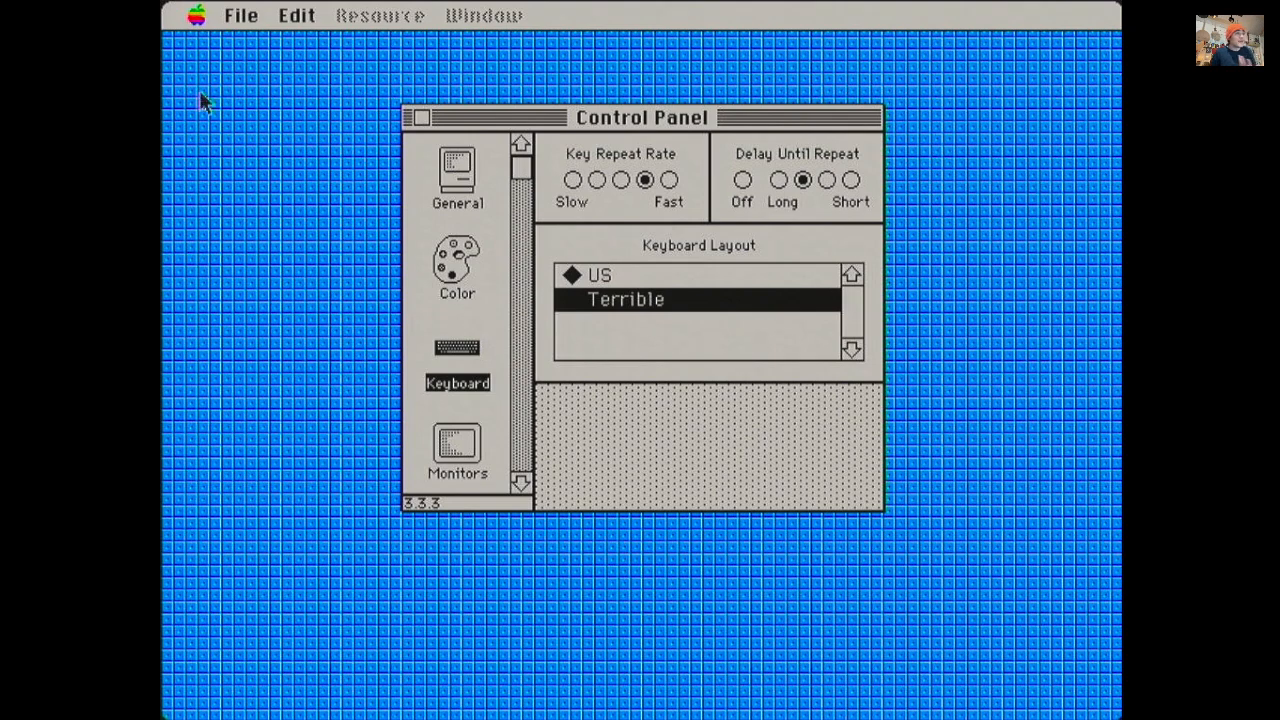
left_click(419, 117)
- Open Key Caps, compare the unshifted and shifted layouts, and enter "hello" as unshifted test text
left_click_drag(195, 15, 294, 246)
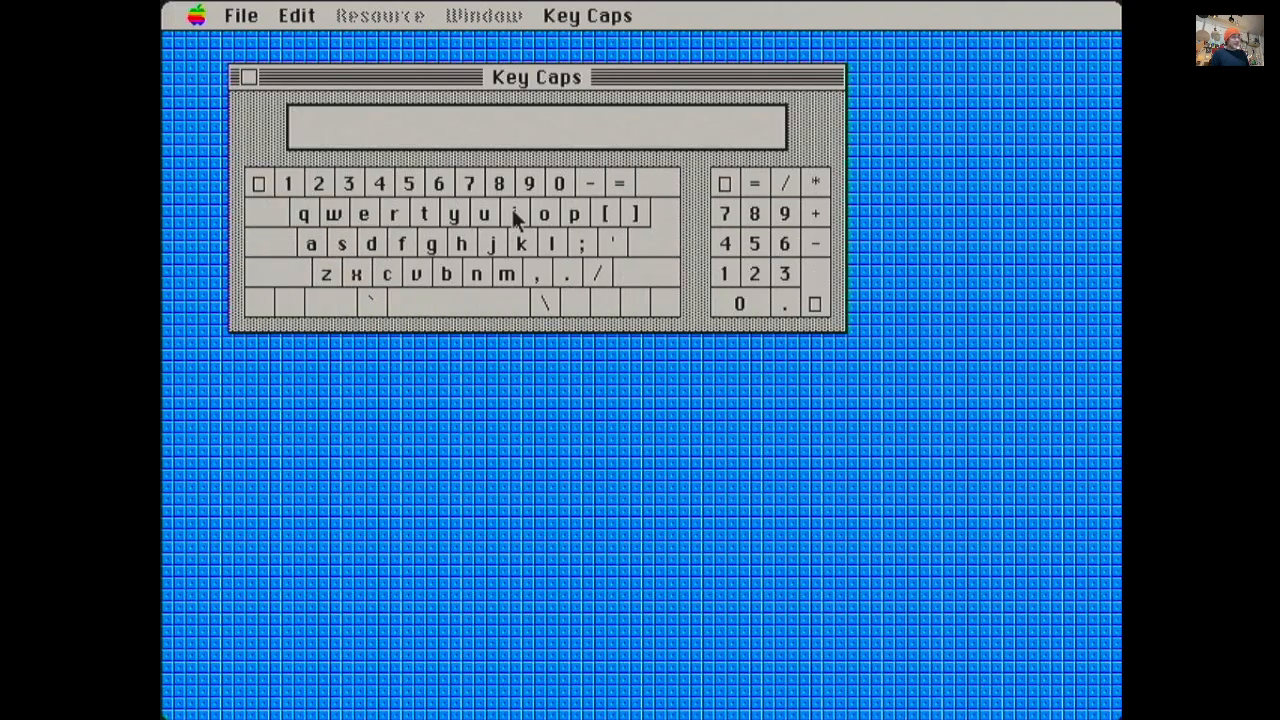
key("shift")
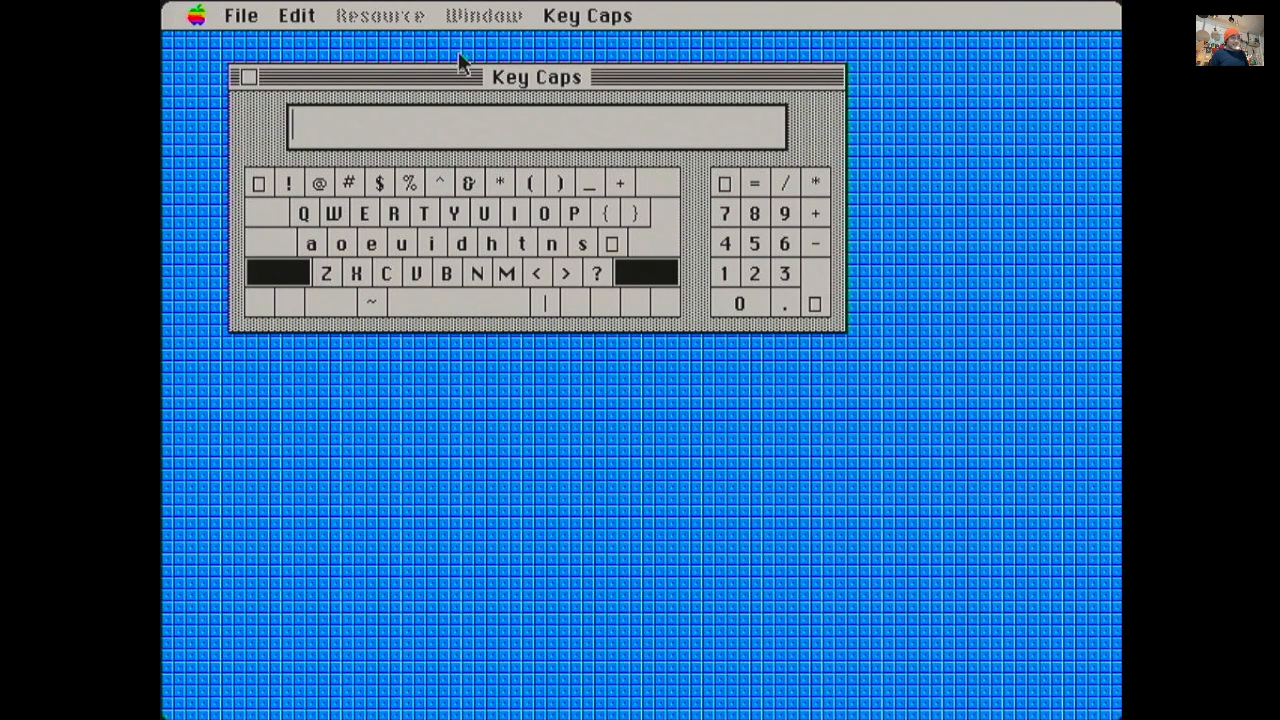
key("shift")
key("shift")
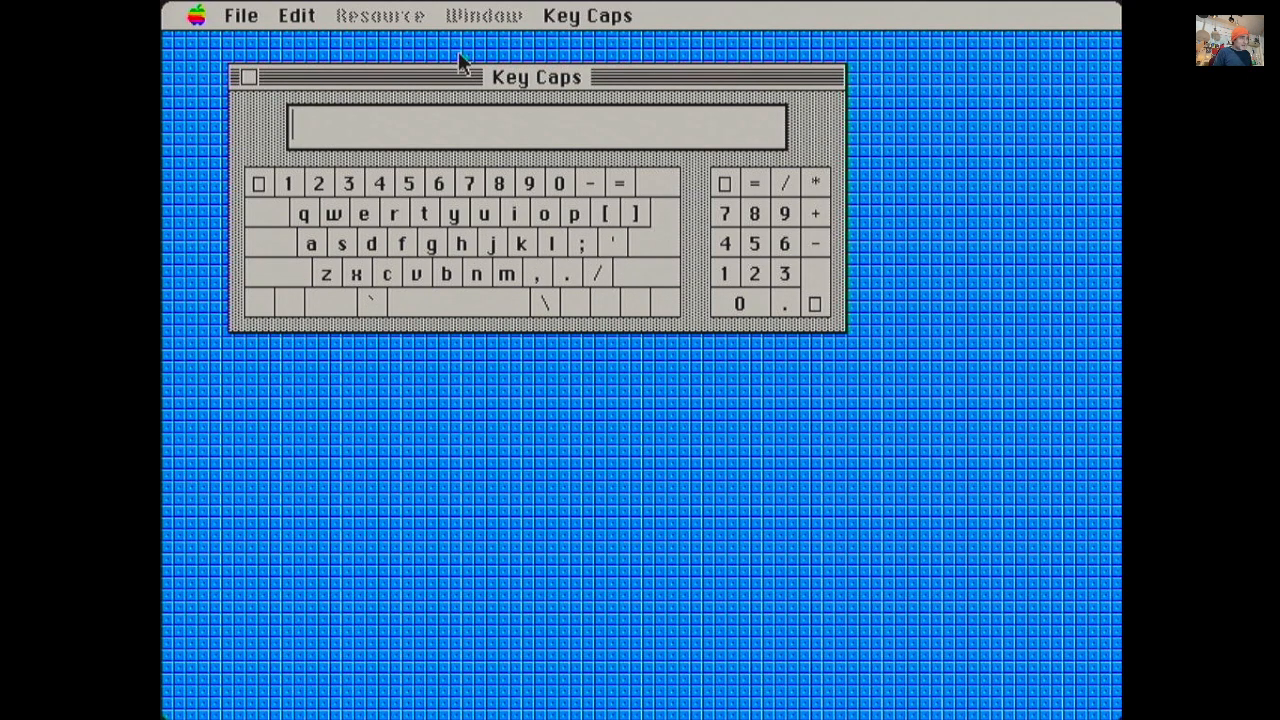
type("hello")
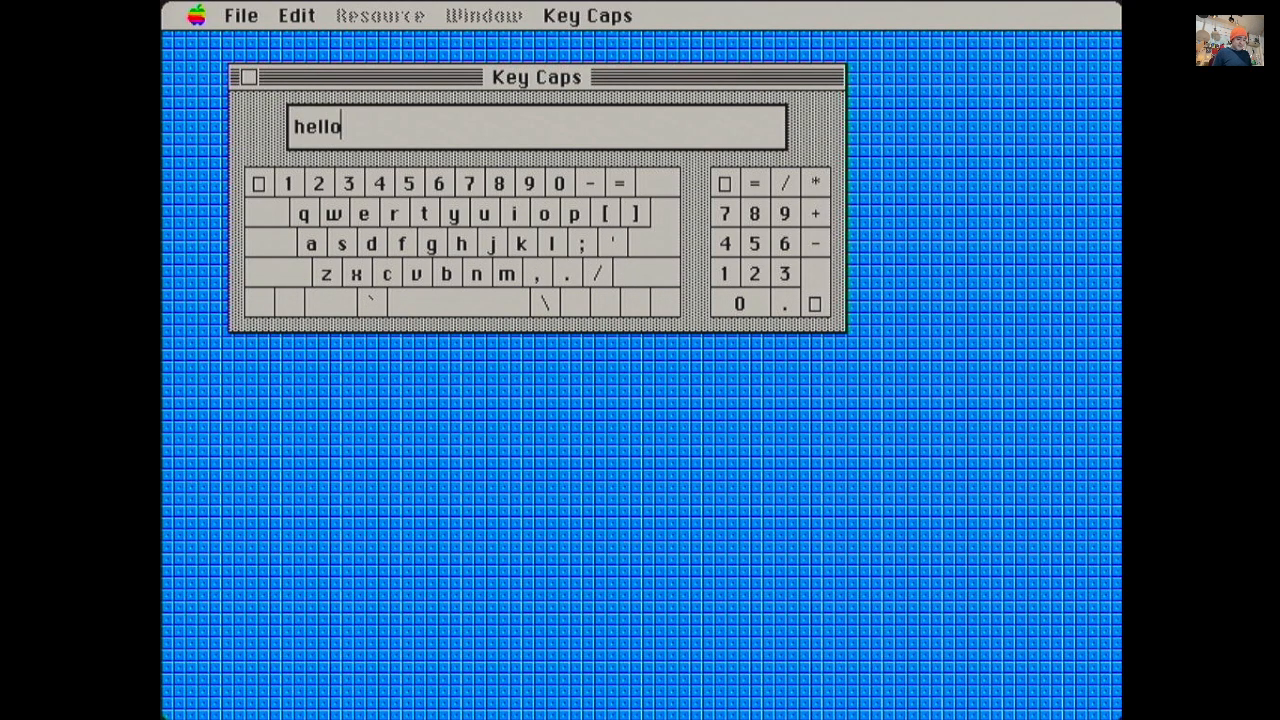
- Replace the Key Caps test text with hello entered in shifted characters, producing "dEnnO"
key("BackSpace")
key("BackSpace")
key("BackSpace")
key("BackSpace")
key("BackSpace")
key("shift")
type("nO")
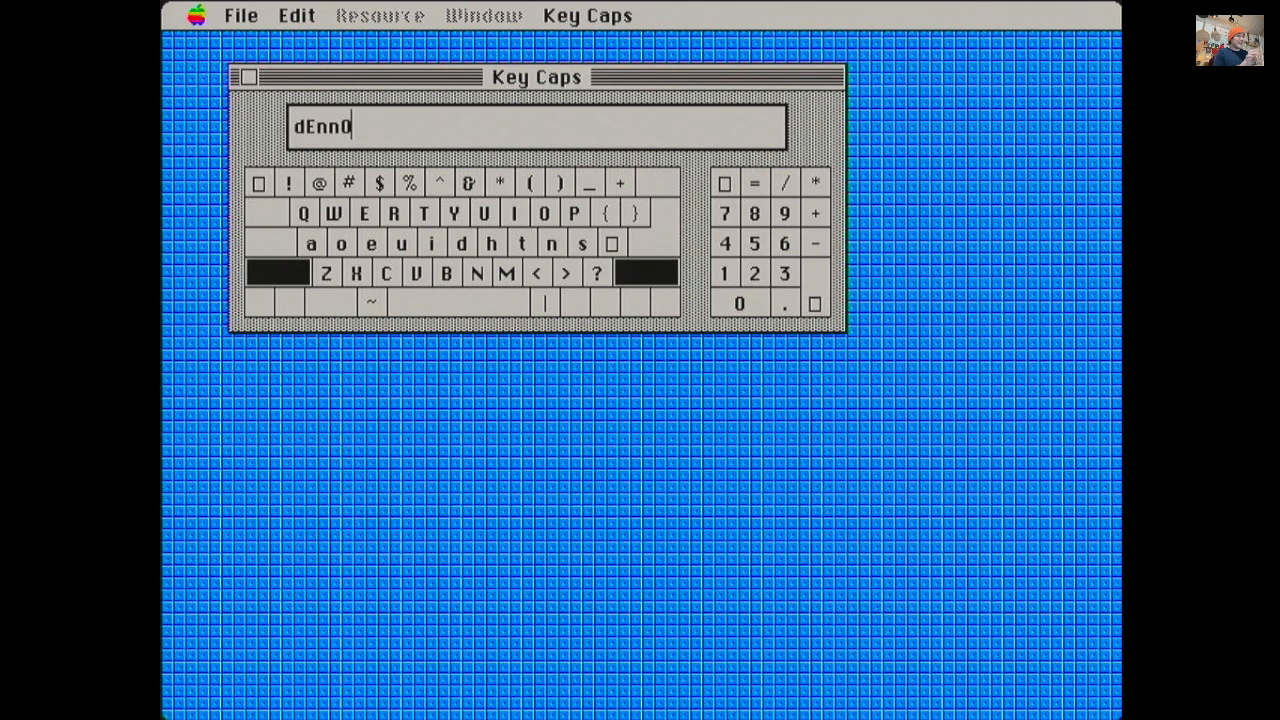